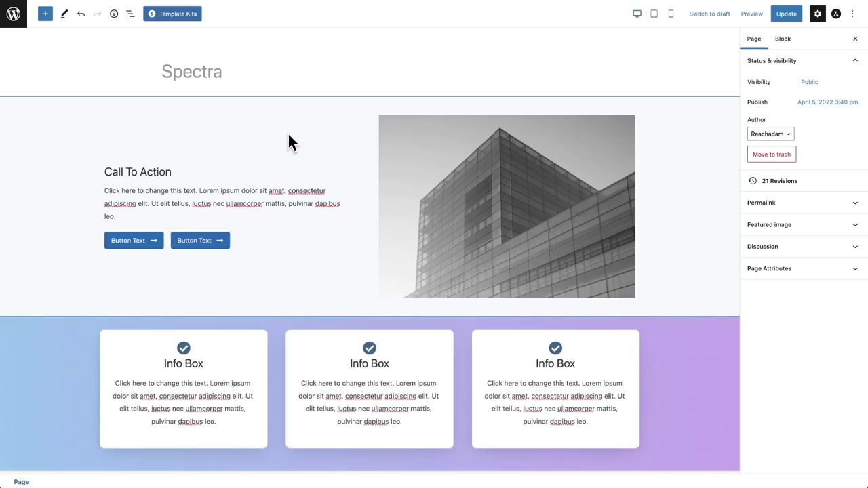
Examine the Call To Action container's general settings, including its presets, size and flex properties.
{"action": "left_click", "coordinate": [289, 136]}
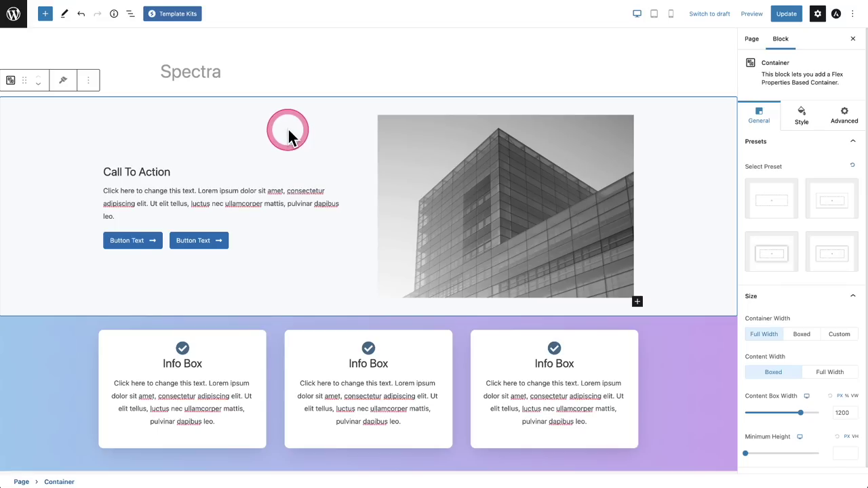
{"action": "left_click", "coordinate": [786, 215]}
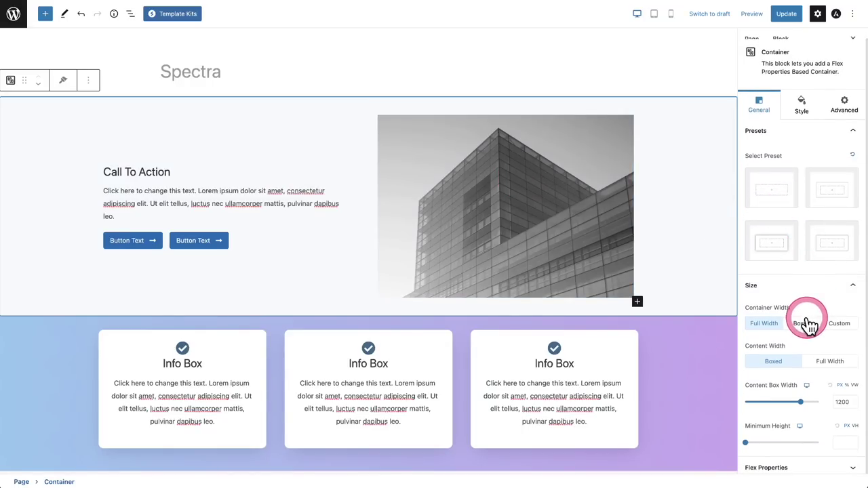
{"action": "left_click", "coordinate": [820, 469]}
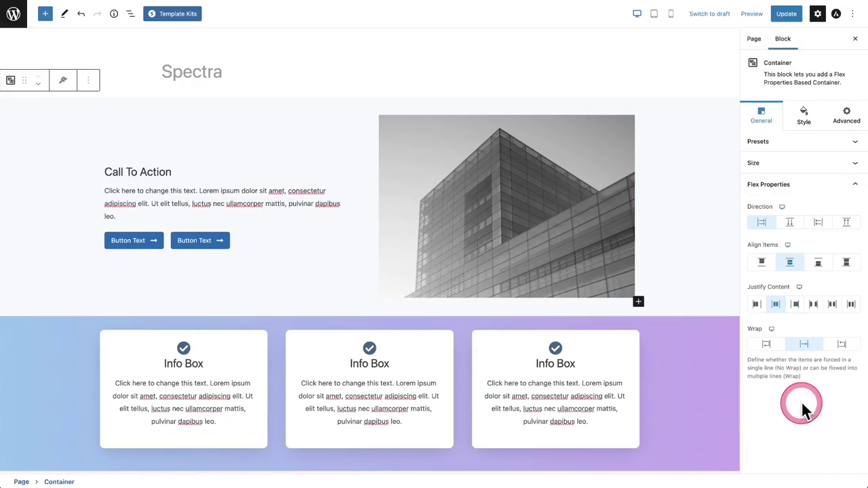
Examine the Call To Action container's style settings for background, color, border and box shadow.
{"action": "left_click", "coordinate": [804, 116]}
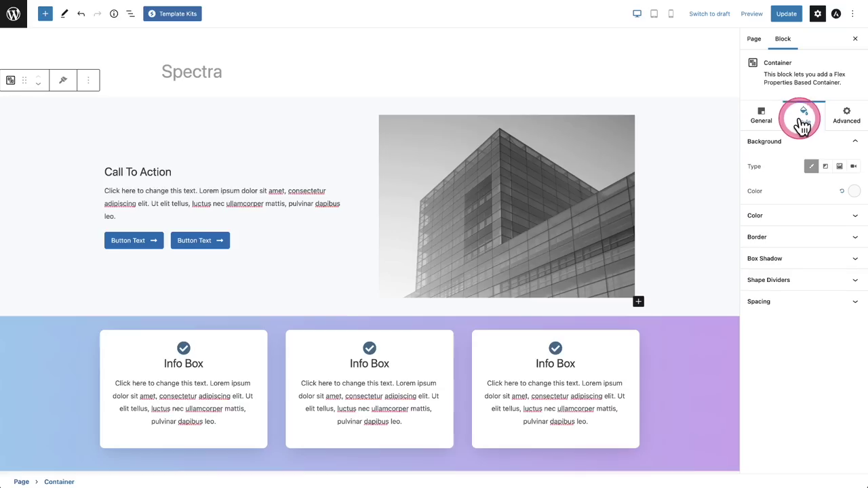
{"action": "left_click", "coordinate": [794, 204]}
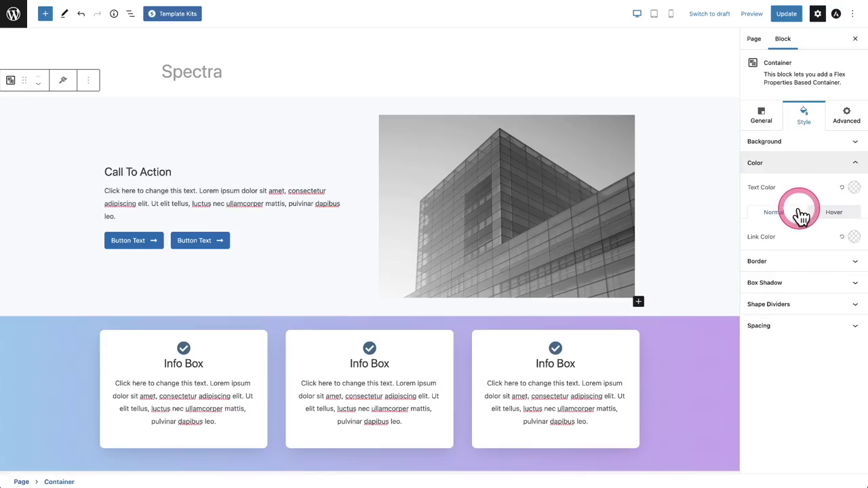
{"action": "left_click", "coordinate": [800, 266]}
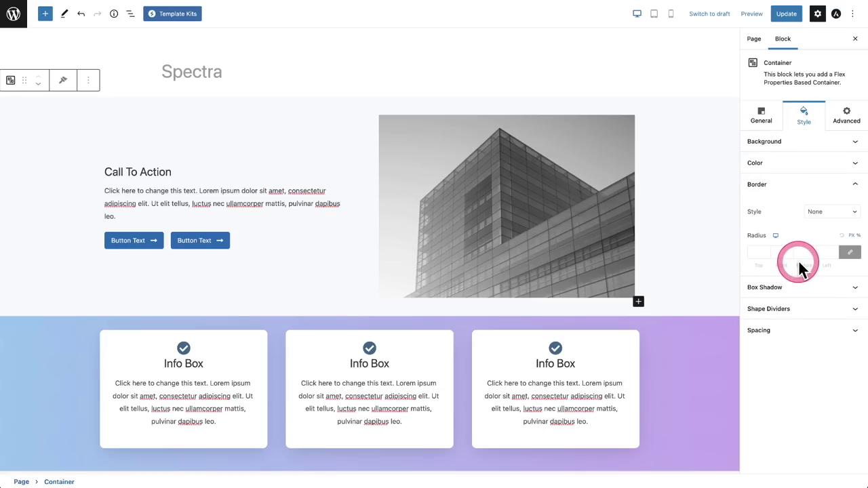
{"action": "left_click", "coordinate": [801, 288]}
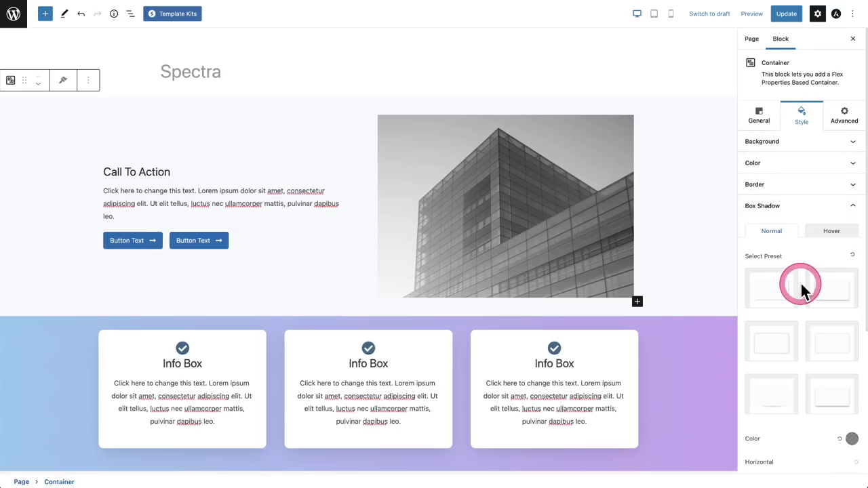
{"action": "scroll", "coordinate": [801, 288], "scroll_direction": "down", "scroll_amount": 2}
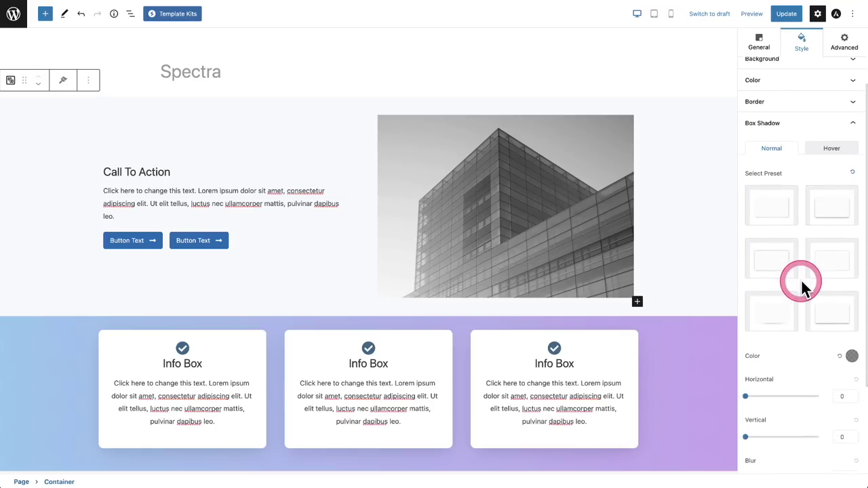
Examine the third Info Box's title style settings in the gradient section.
{"action": "left_click", "coordinate": [581, 381]}
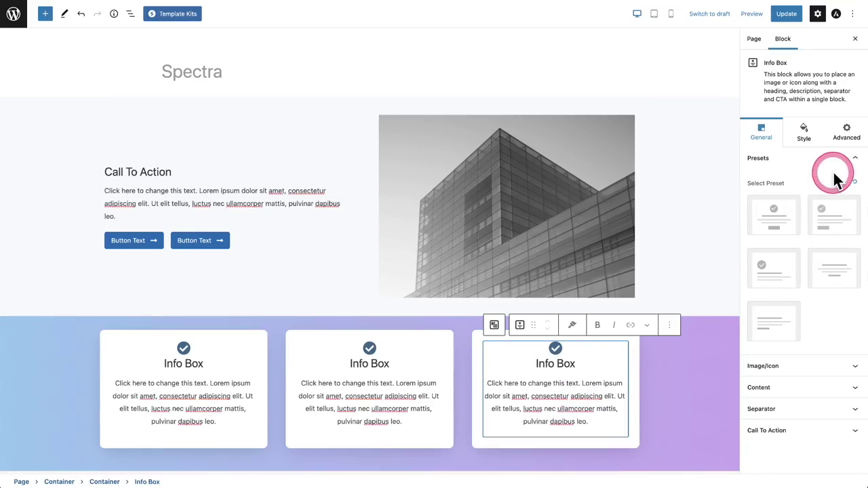
{"action": "left_click", "coordinate": [804, 131]}
{"action": "left_click", "coordinate": [791, 363]}
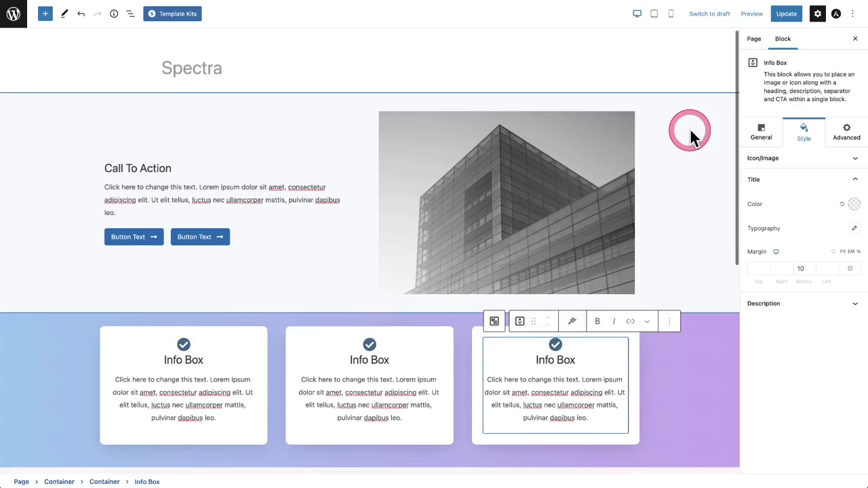
{"action": "scroll", "coordinate": [690, 128], "scroll_direction": "down", "scroll_amount": 2}
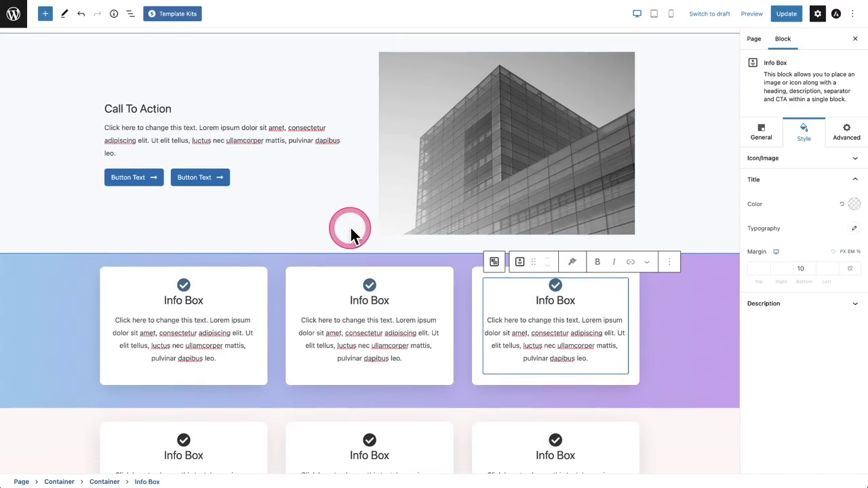
View the first Info Box's Content settings and compare the same settings across the three Info Boxes of the gradient section.
{"action": "left_click", "coordinate": [185, 318]}
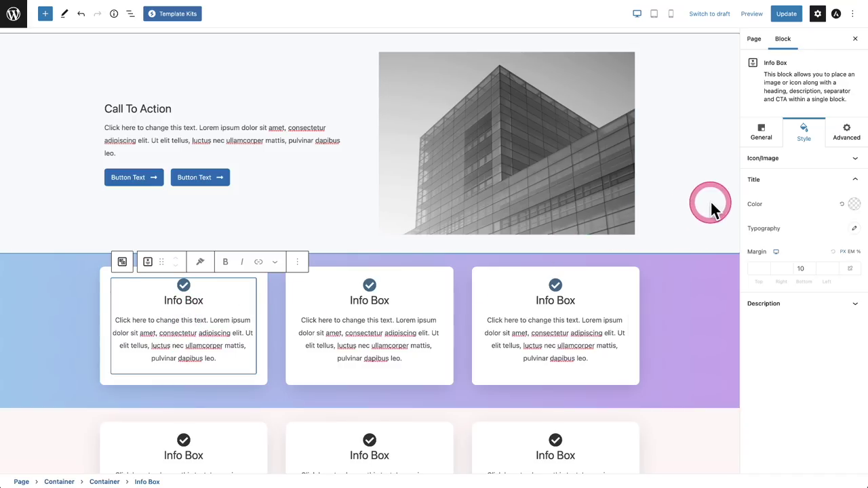
{"action": "left_click", "coordinate": [762, 135]}
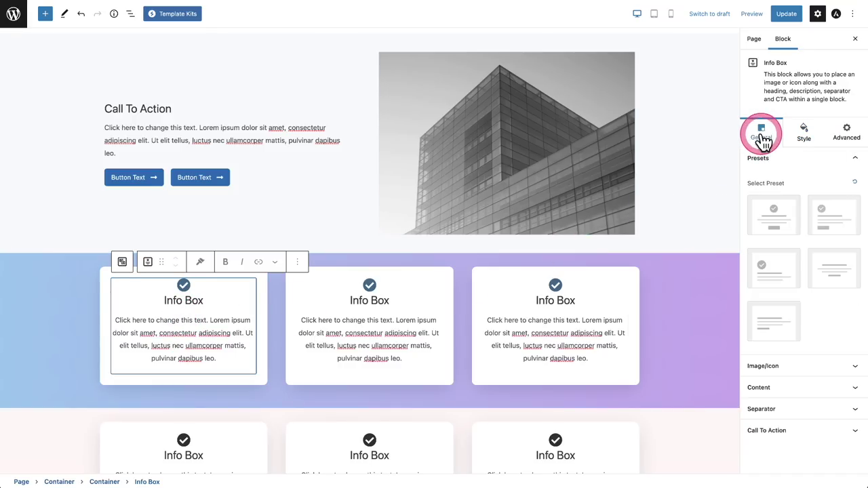
{"action": "left_click", "coordinate": [790, 388]}
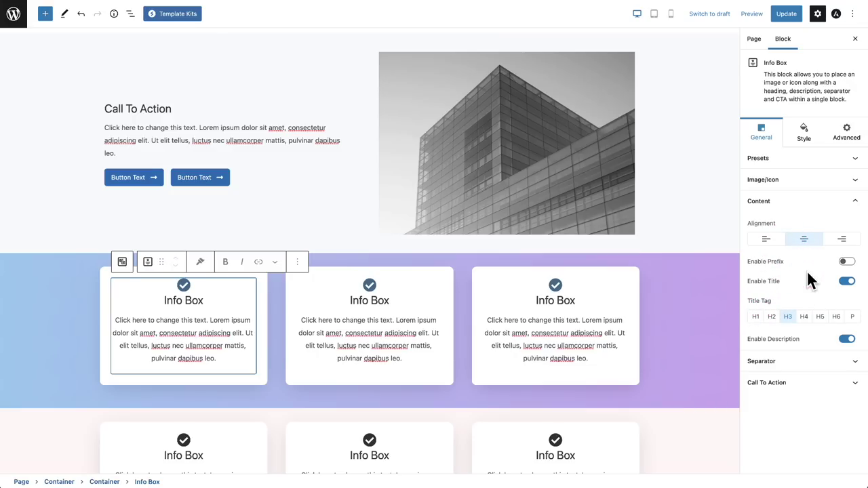
{"action": "left_click", "coordinate": [395, 325]}
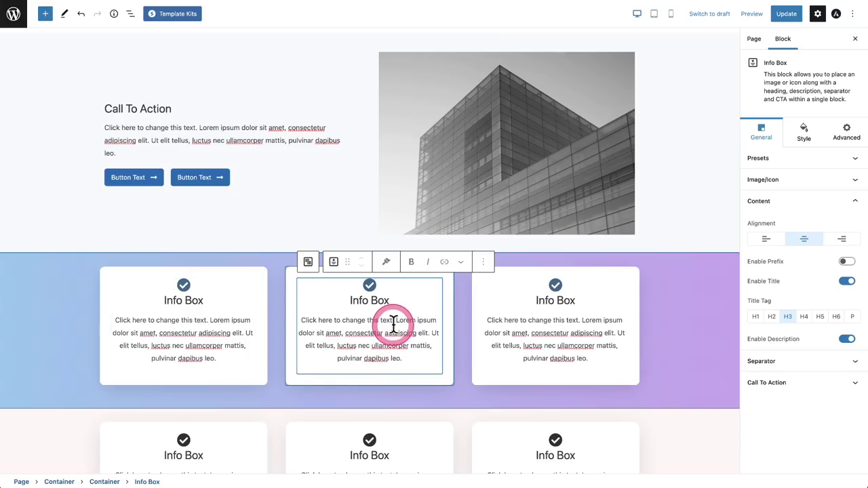
{"action": "left_click", "coordinate": [791, 305]}
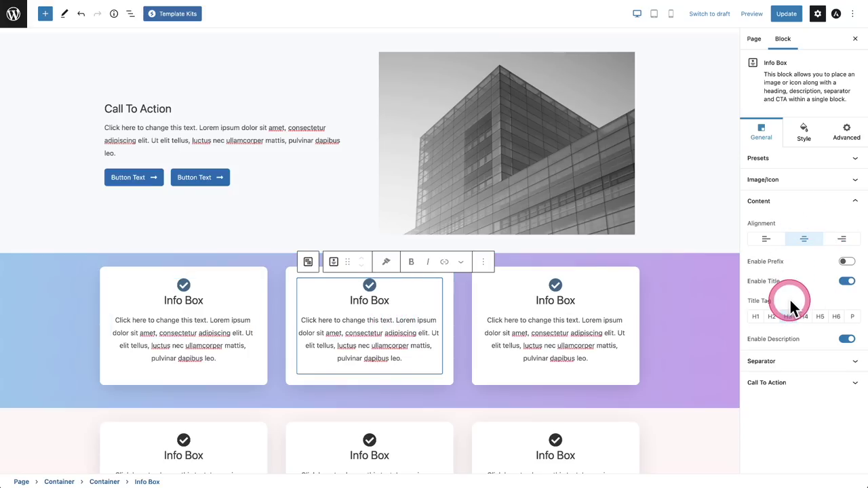
{"action": "left_click", "coordinate": [178, 301]}
{"action": "left_click", "coordinate": [200, 332]}
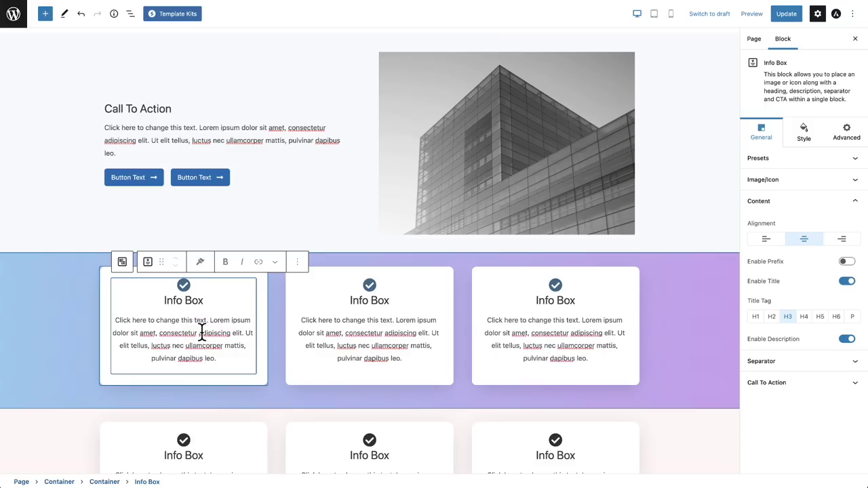
{"action": "left_click", "coordinate": [345, 332]}
{"action": "left_click", "coordinate": [515, 330]}
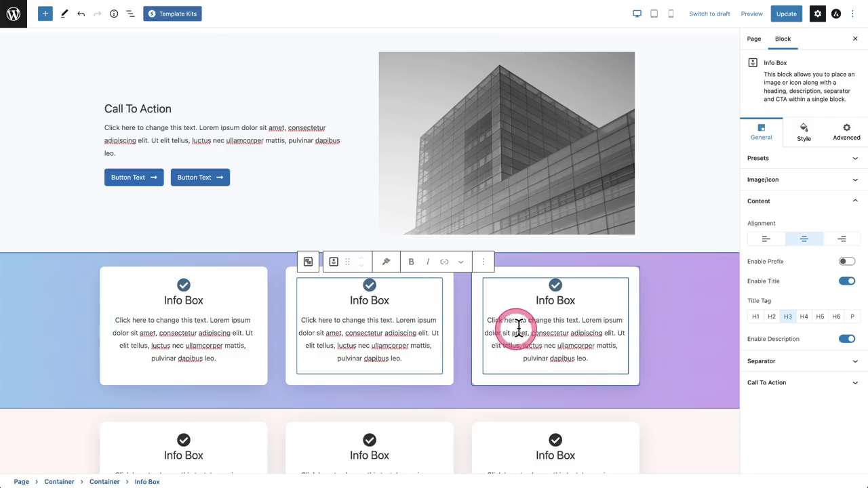
{"action": "left_click", "coordinate": [368, 328]}
{"action": "left_click", "coordinate": [175, 312]}
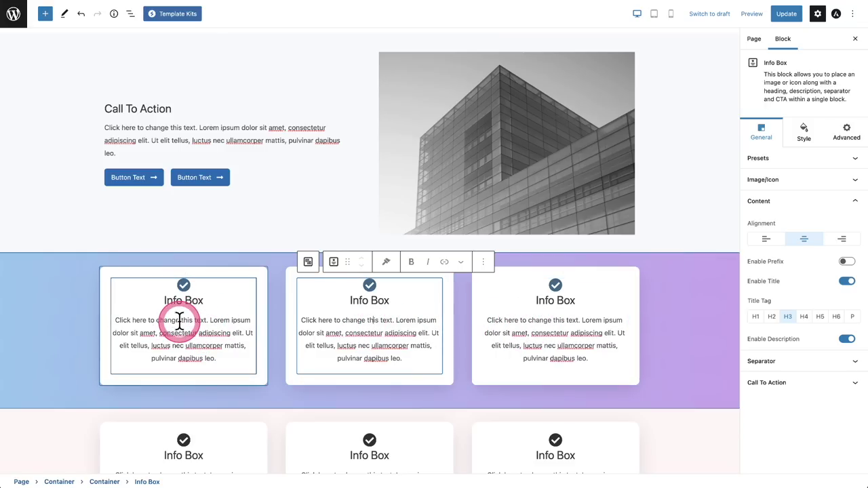
{"action": "left_click", "coordinate": [207, 327]}
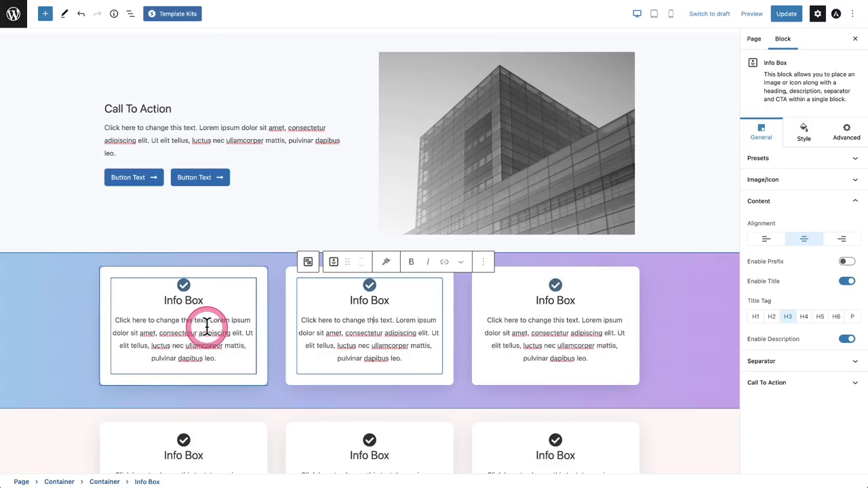
{"action": "left_click", "coordinate": [207, 327]}
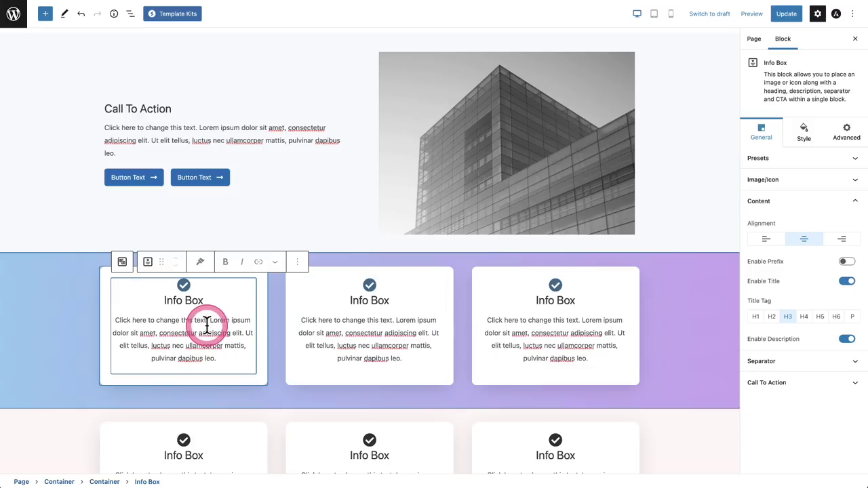
{"action": "left_click", "coordinate": [314, 343]}
Set the icon color of the third Info Box in the gradient section to purple #793AC2.
{"action": "left_click", "coordinate": [567, 340]}
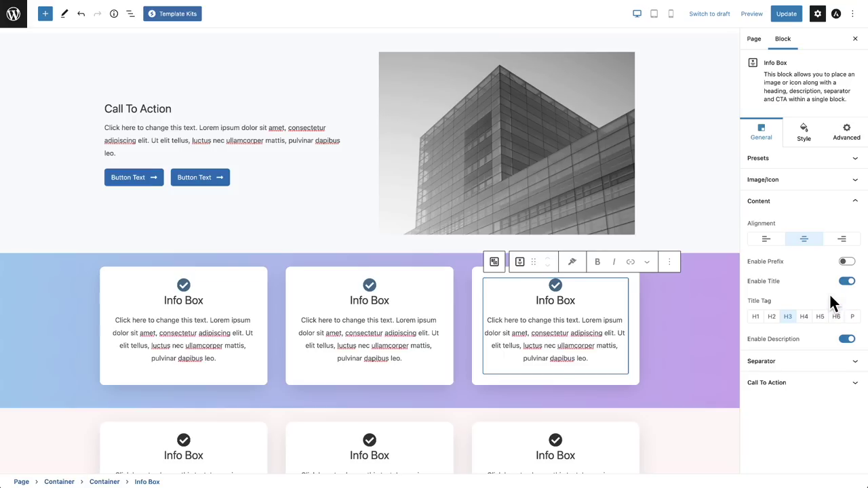
{"action": "left_click", "coordinate": [804, 139]}
{"action": "left_click", "coordinate": [853, 235]}
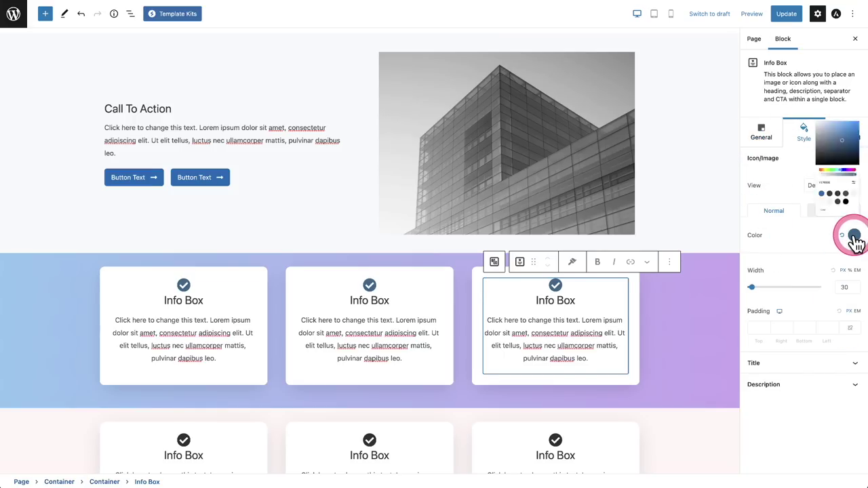
{"action": "left_click", "coordinate": [834, 118]}
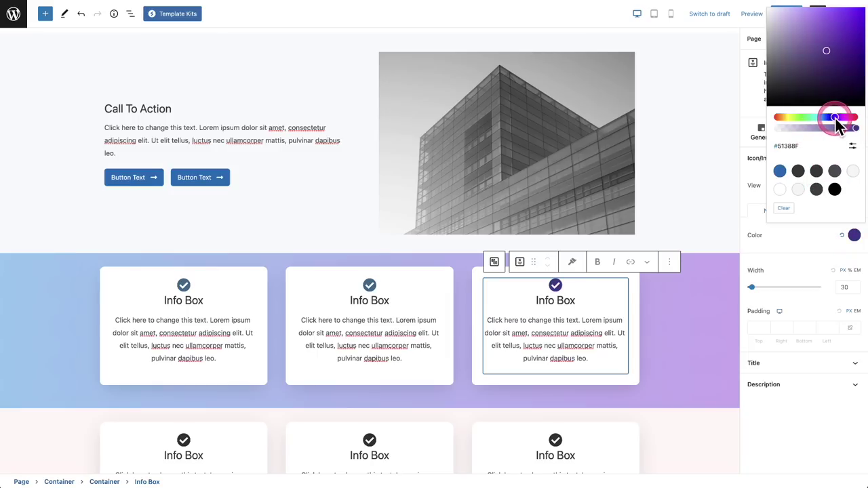
{"action": "left_click_drag", "start_coordinate": [820, 57], "coordinate": [834, 31]}
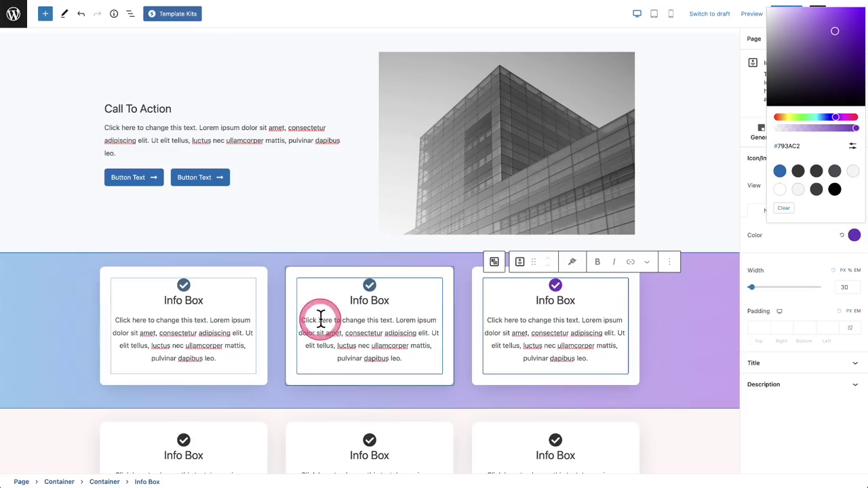
Copy the third Info Box's style and paste it onto the middle and first Info Boxes in the same row.
{"action": "left_click", "coordinate": [574, 265]}
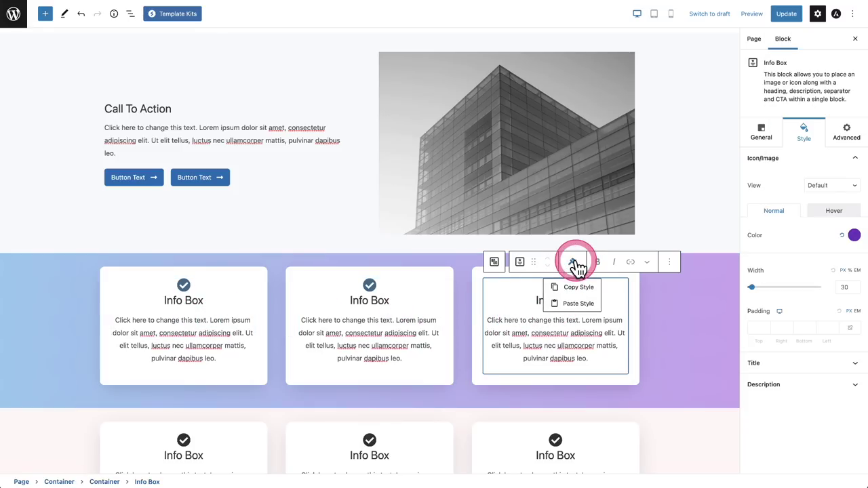
{"action": "left_click", "coordinate": [575, 288]}
{"action": "left_click", "coordinate": [370, 339]}
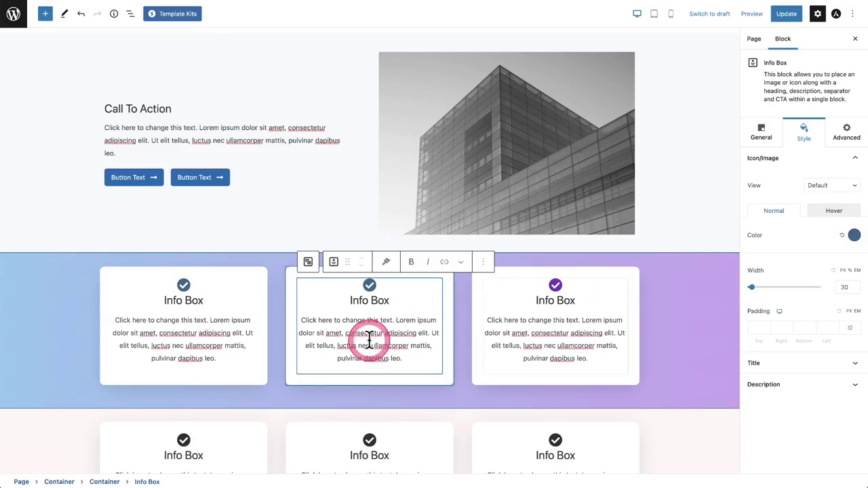
{"action": "left_click", "coordinate": [386, 262]}
{"action": "left_click", "coordinate": [384, 305]}
{"action": "left_click", "coordinate": [227, 339]}
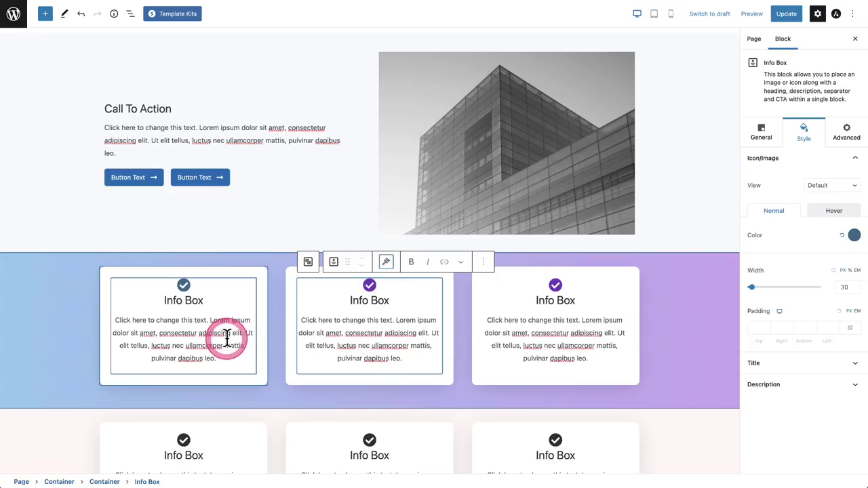
{"action": "left_click", "coordinate": [203, 268]}
{"action": "left_click", "coordinate": [208, 303]}
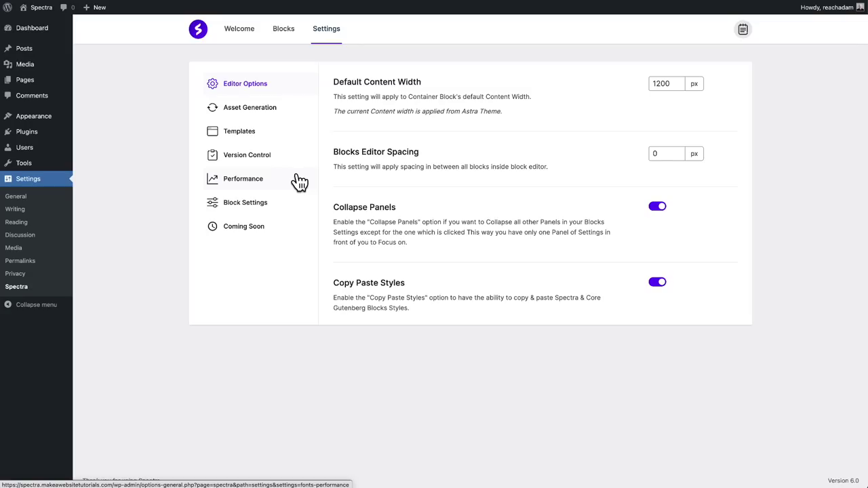
Examine the Coming Soon mode options in the Spectra settings, including the selectable pages.
{"action": "left_click", "coordinate": [247, 229]}
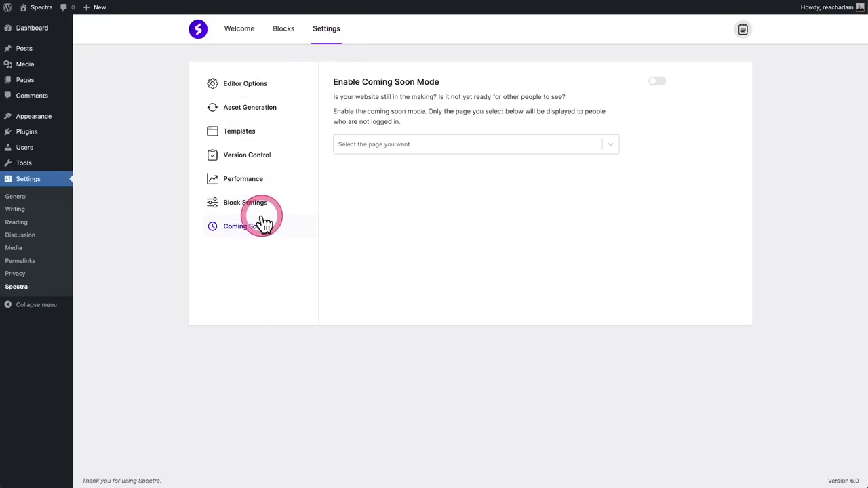
{"action": "left_click", "coordinate": [409, 146]}
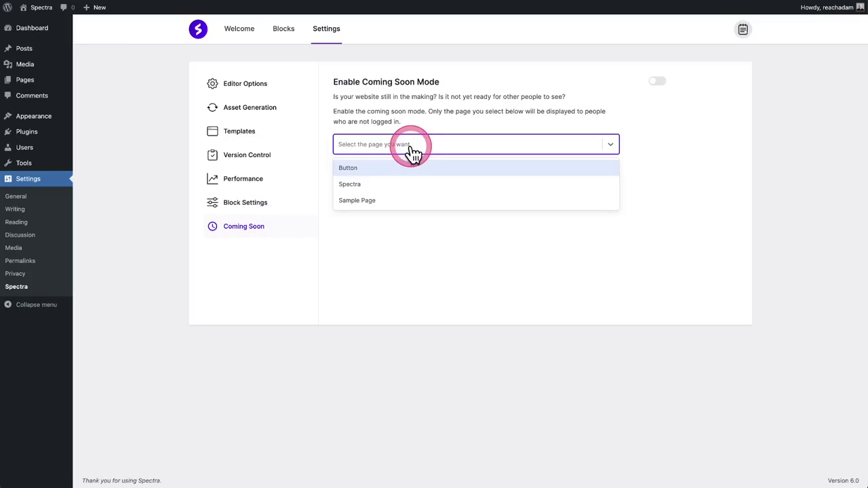
{"action": "left_click", "coordinate": [527, 145]}
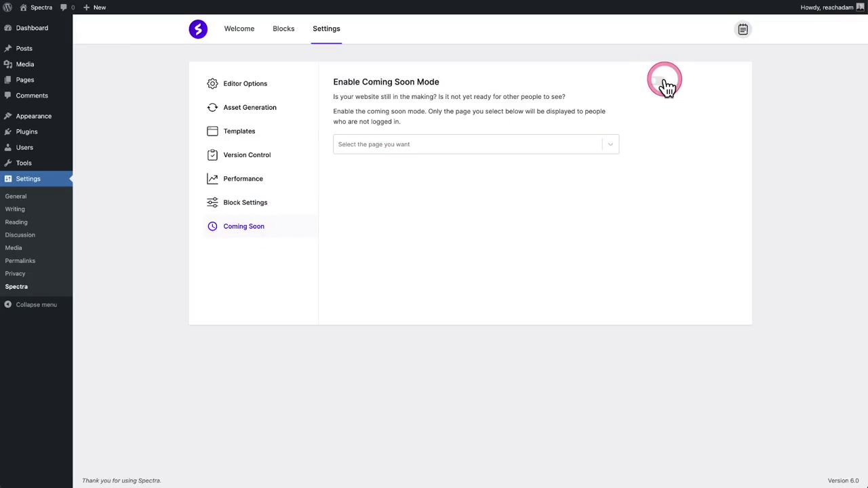
{"action": "left_click", "coordinate": [656, 82]}
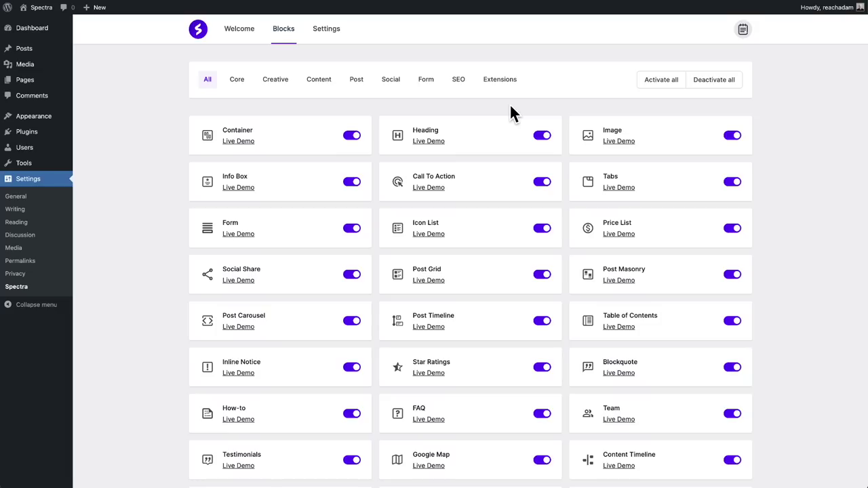
Look through the list of Spectra blocks that can be activated or deactivated.
{"action": "scroll", "coordinate": [509, 109], "scroll_direction": "down", "scroll_amount": 1}
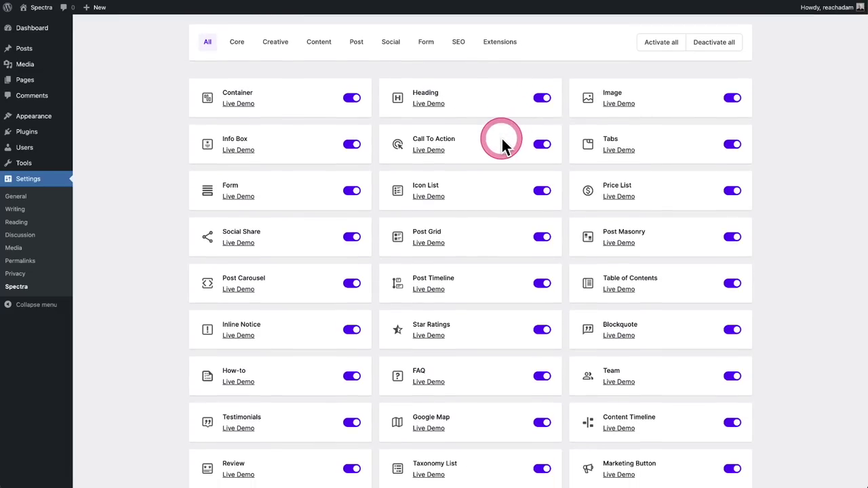
{"action": "scroll", "coordinate": [505, 129], "scroll_direction": "down", "scroll_amount": 1}
{"action": "scroll", "coordinate": [502, 148], "scroll_direction": "down", "scroll_amount": 1}
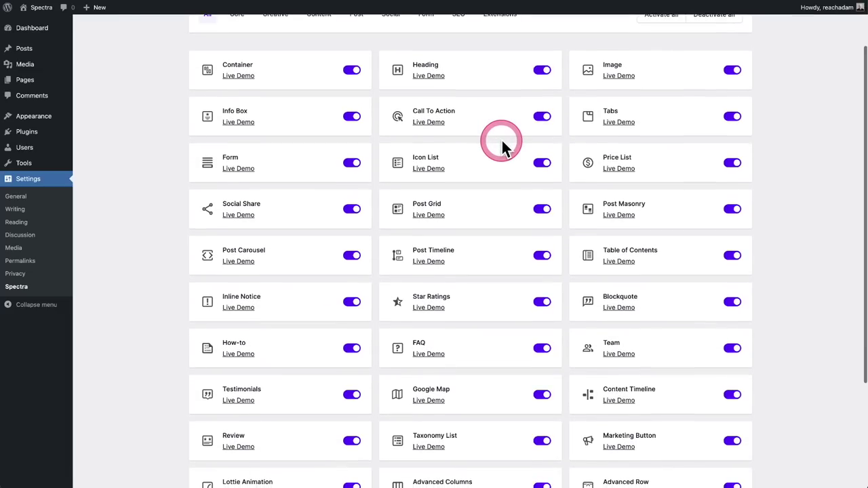
Look through the Spectra block list down to Masonry Gallery, filter it by Core and Creative, and return to all blocks.
{"action": "left_click", "coordinate": [502, 146]}
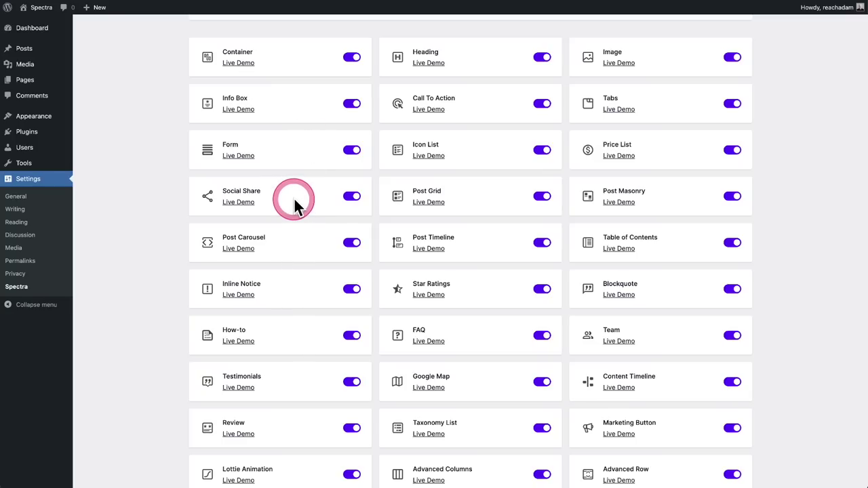
{"action": "scroll", "coordinate": [294, 200], "scroll_direction": "down", "scroll_amount": 3}
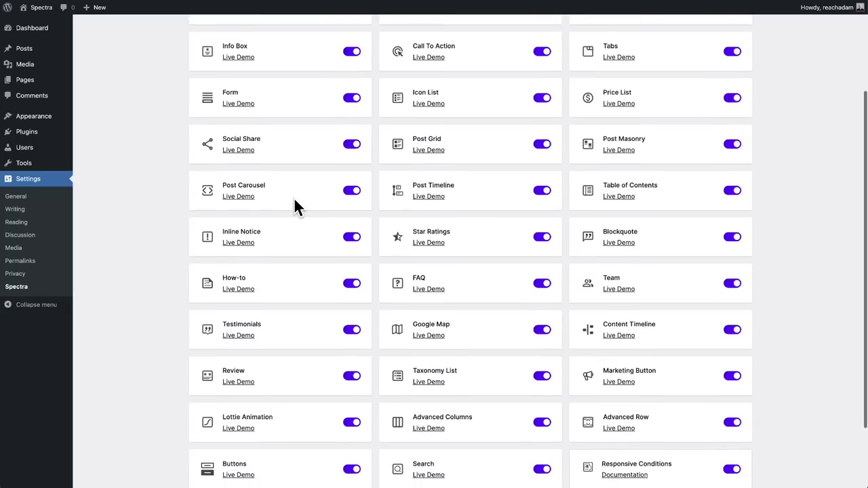
{"action": "scroll", "coordinate": [295, 201], "scroll_direction": "down", "scroll_amount": 1}
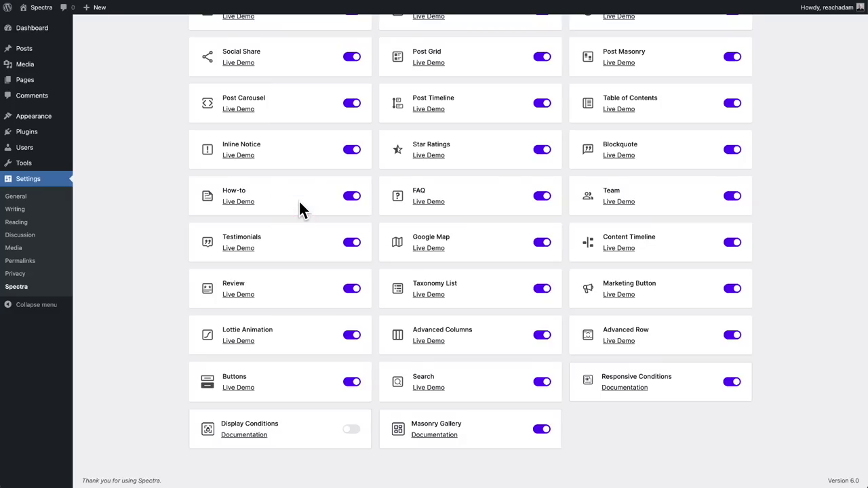
{"action": "scroll", "coordinate": [299, 200], "scroll_direction": "up", "scroll_amount": 4}
{"action": "scroll", "coordinate": [299, 202], "scroll_direction": "up", "scroll_amount": 3}
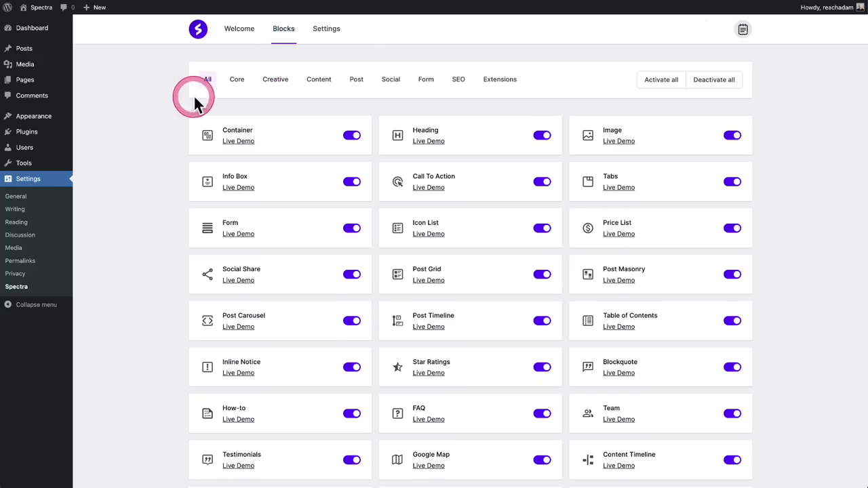
{"action": "left_click", "coordinate": [234, 82]}
{"action": "left_click", "coordinate": [276, 81]}
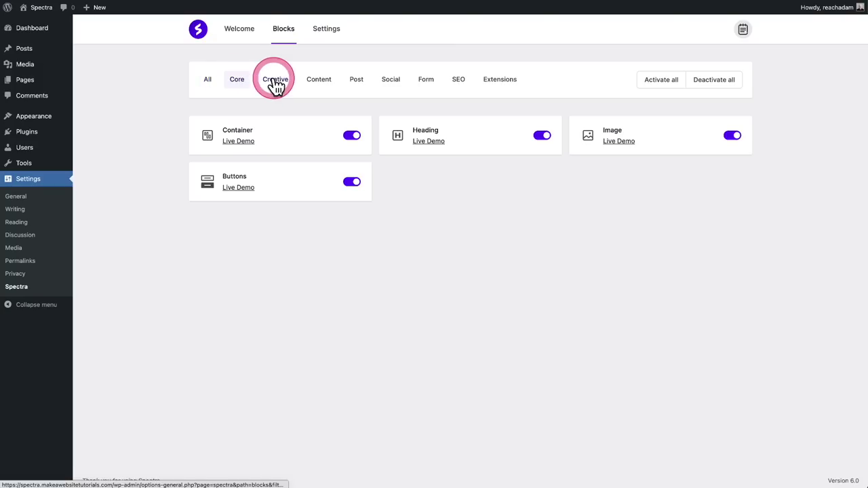
{"action": "left_click", "coordinate": [208, 81]}
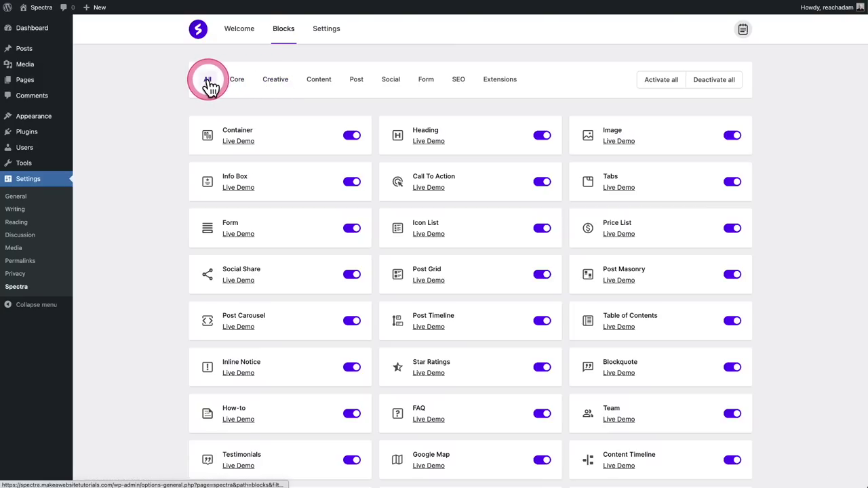
Deactivate all Spectra blocks, reactivate only the Core category, and show the complete block list again.
{"action": "left_click", "coordinate": [711, 81]}
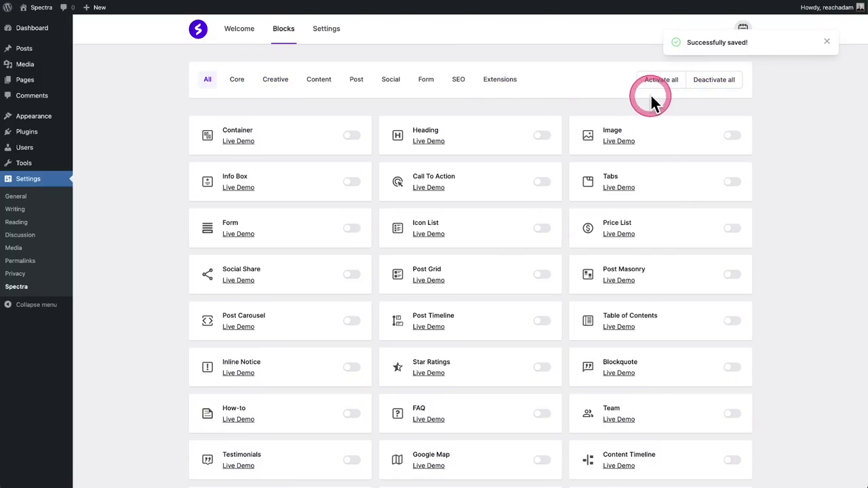
{"action": "left_click", "coordinate": [237, 82]}
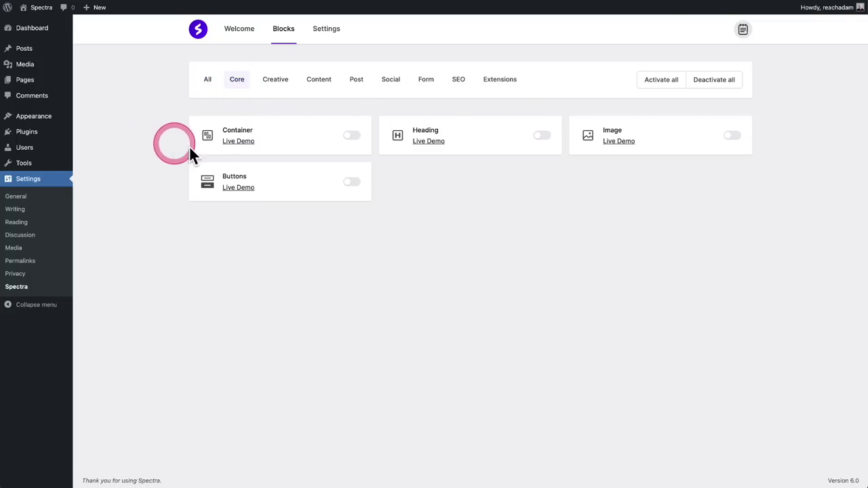
{"action": "left_click", "coordinate": [649, 83]}
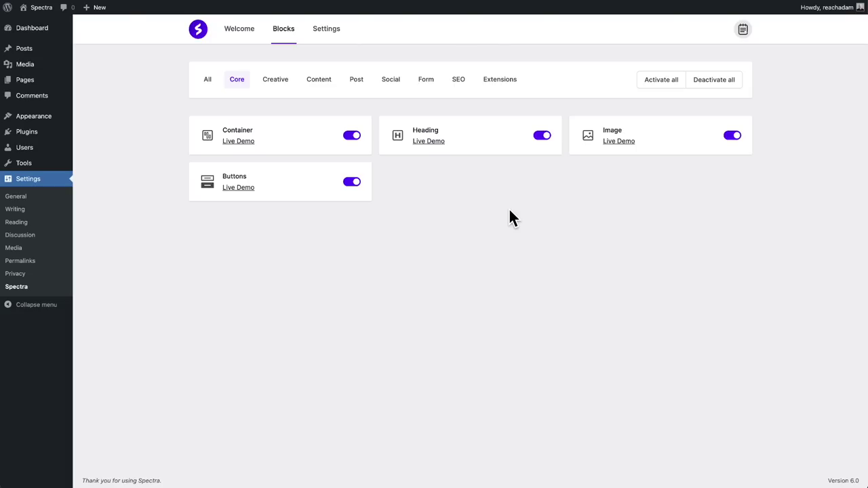
{"action": "left_click", "coordinate": [349, 150]}
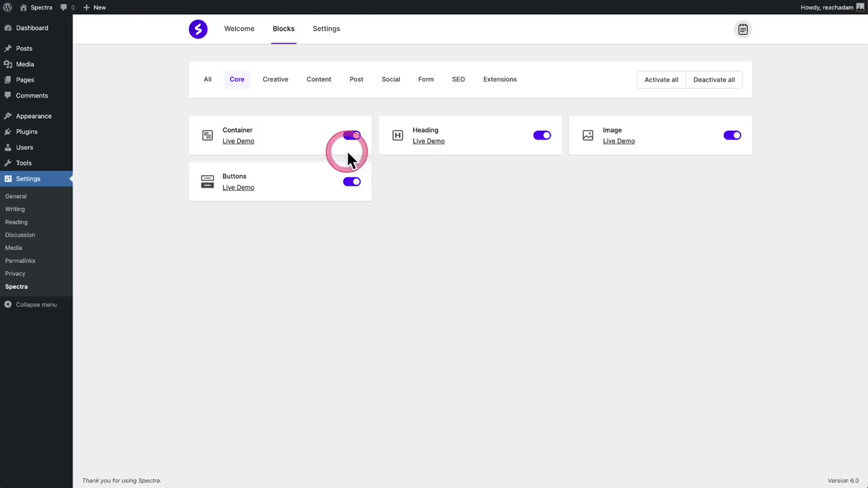
{"action": "left_click", "coordinate": [208, 81]}
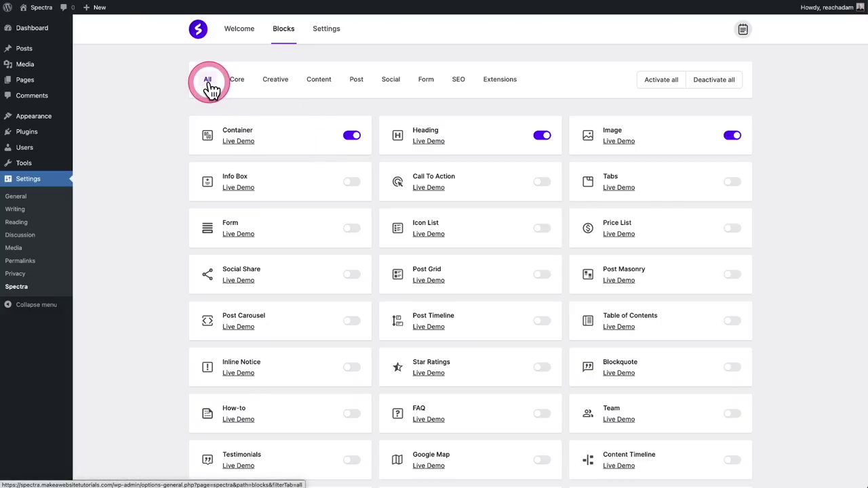
Activate the Info Box, Call To Action, Tabs, Form and Table of Contents blocks and review the remaining blocks.
{"action": "left_click", "coordinate": [351, 183]}
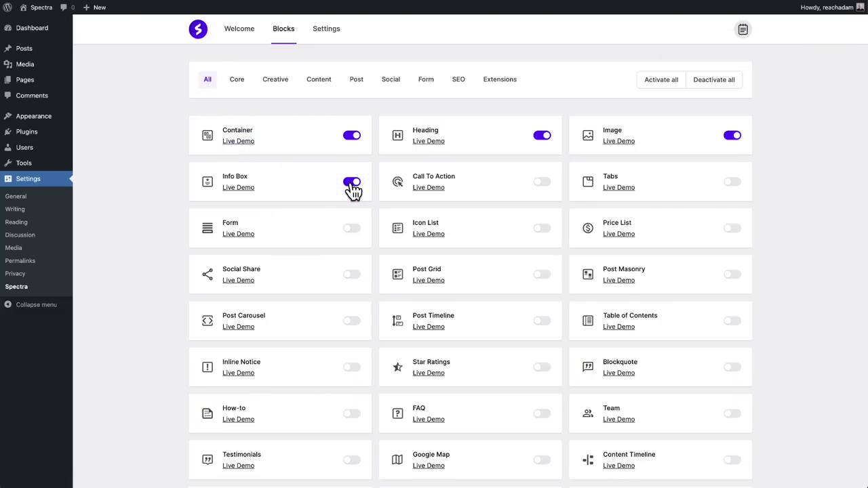
{"action": "left_click", "coordinate": [545, 191]}
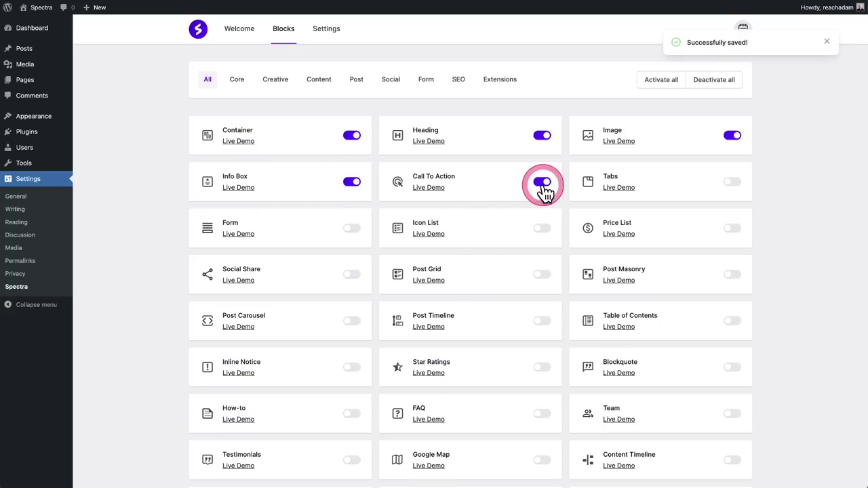
{"action": "left_click", "coordinate": [732, 189]}
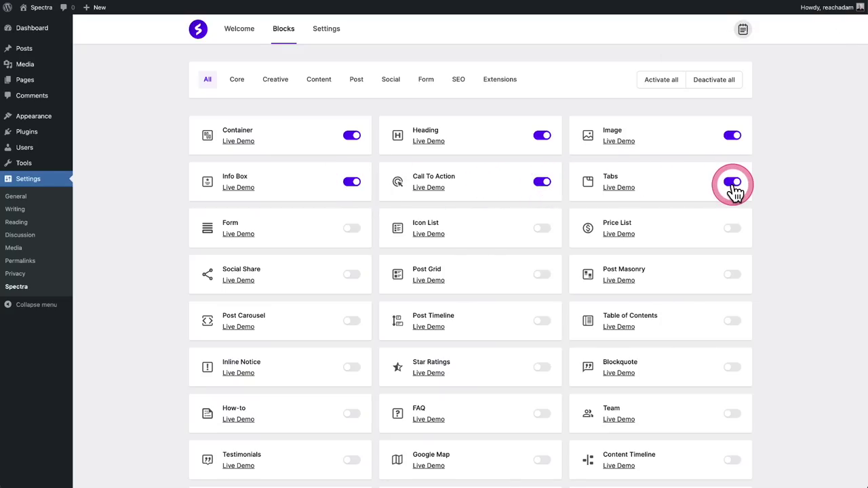
{"action": "left_click", "coordinate": [354, 233]}
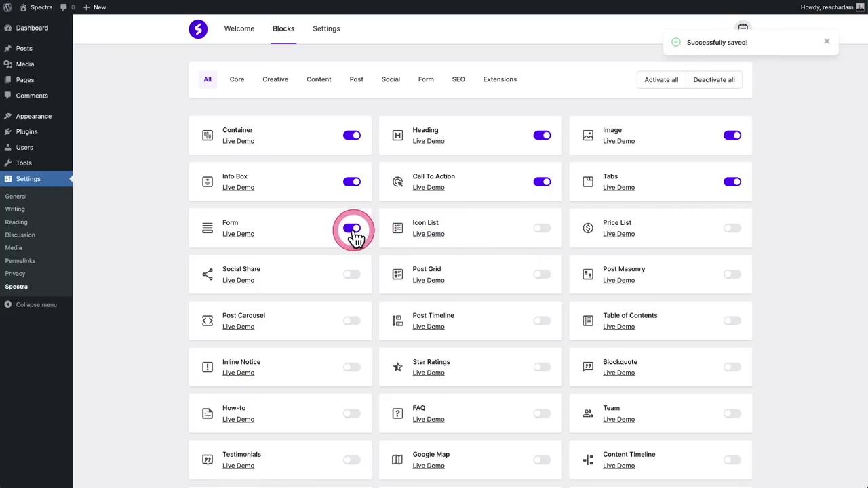
{"action": "left_click", "coordinate": [732, 324]}
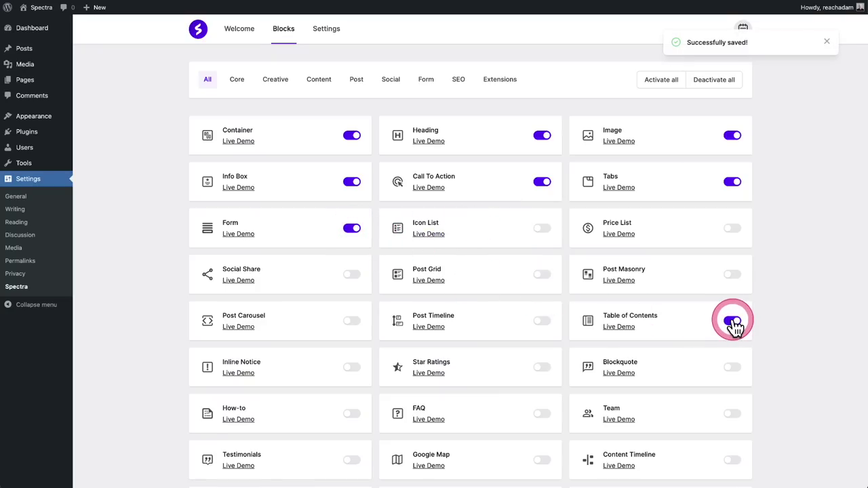
{"action": "scroll", "coordinate": [734, 325], "scroll_direction": "down", "scroll_amount": 3}
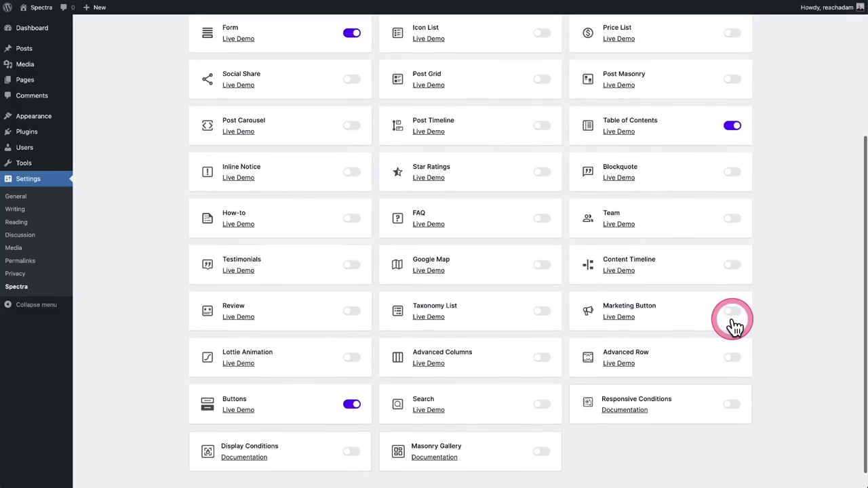
{"action": "scroll", "coordinate": [732, 316], "scroll_direction": "down", "scroll_amount": 1}
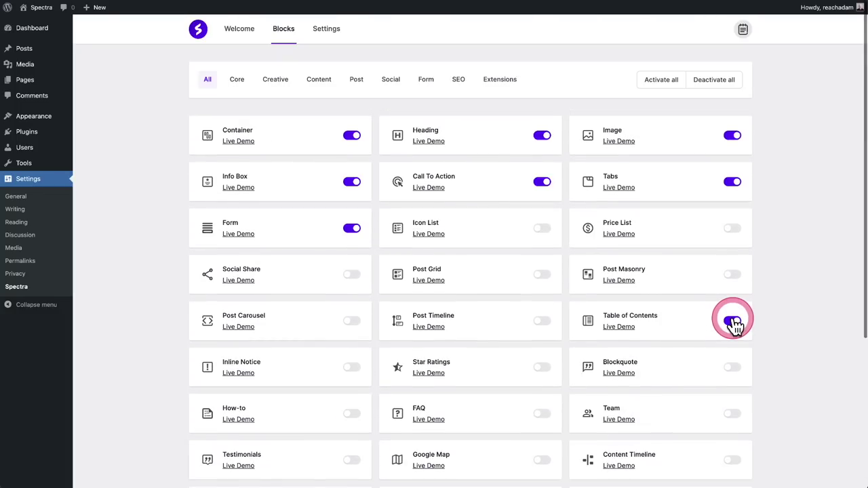
{"action": "scroll", "coordinate": [732, 316], "scroll_direction": "down", "scroll_amount": 4}
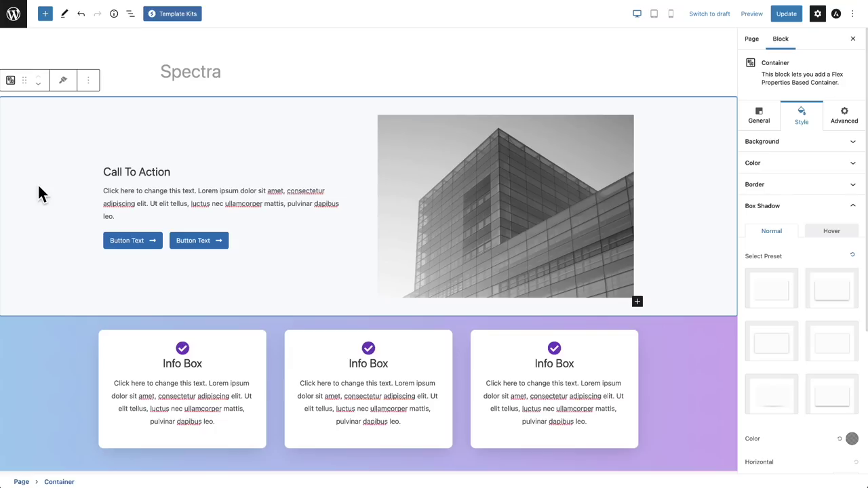
Insert a Spectra Container with a three-equal-column layout between the Call To Action section and the gradient section.
{"action": "scroll", "coordinate": [37, 183], "scroll_direction": "down", "scroll_amount": 6}
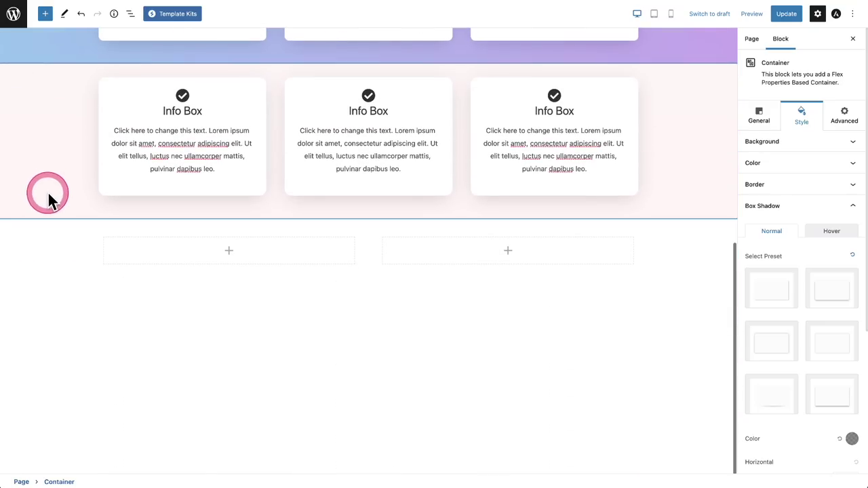
{"action": "left_click", "coordinate": [45, 14]}
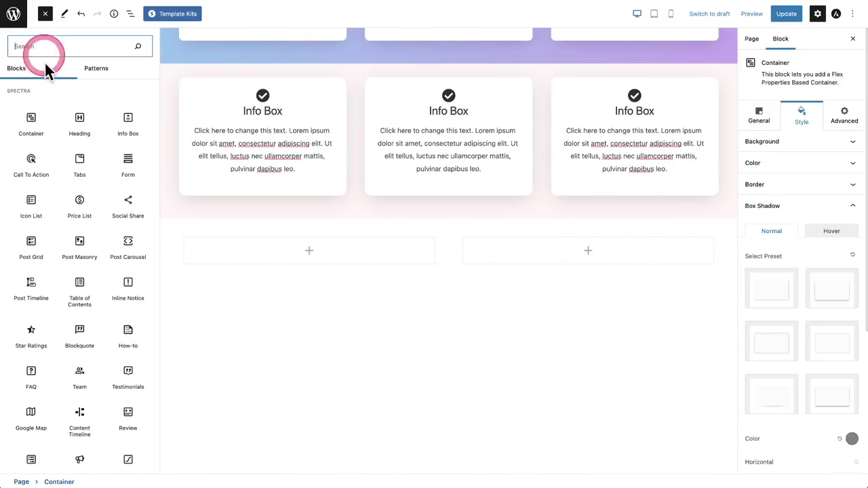
{"action": "left_click", "coordinate": [30, 115]}
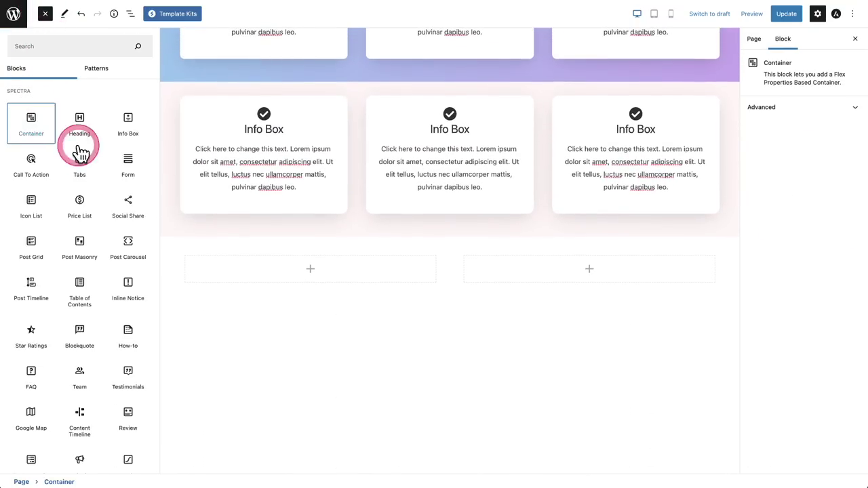
{"action": "scroll", "coordinate": [339, 332], "scroll_direction": "down", "scroll_amount": 2}
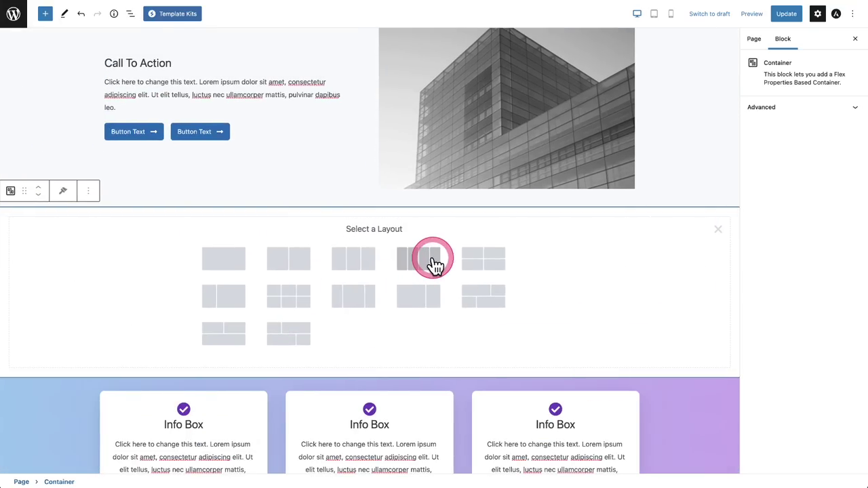
{"action": "left_click", "coordinate": [361, 262]}
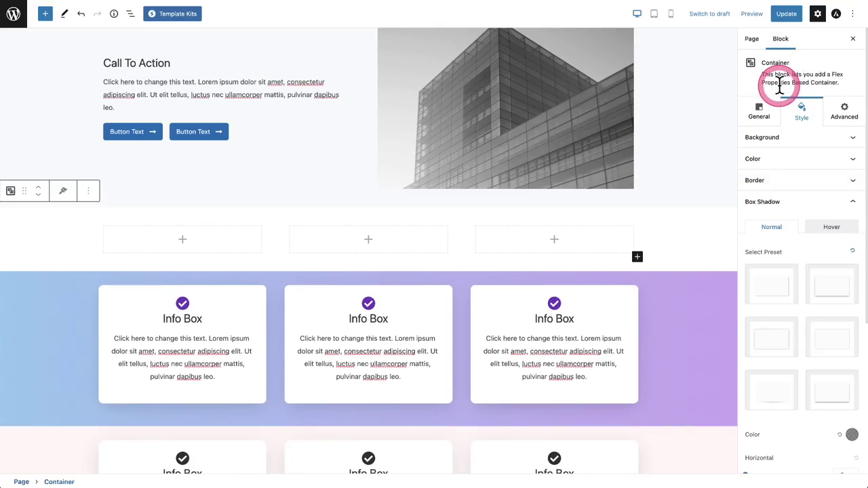
Examine the new Container's style settings and its general settings, including presets, size and flex properties.
{"action": "scroll", "coordinate": [777, 84], "scroll_direction": "down", "scroll_amount": 6}
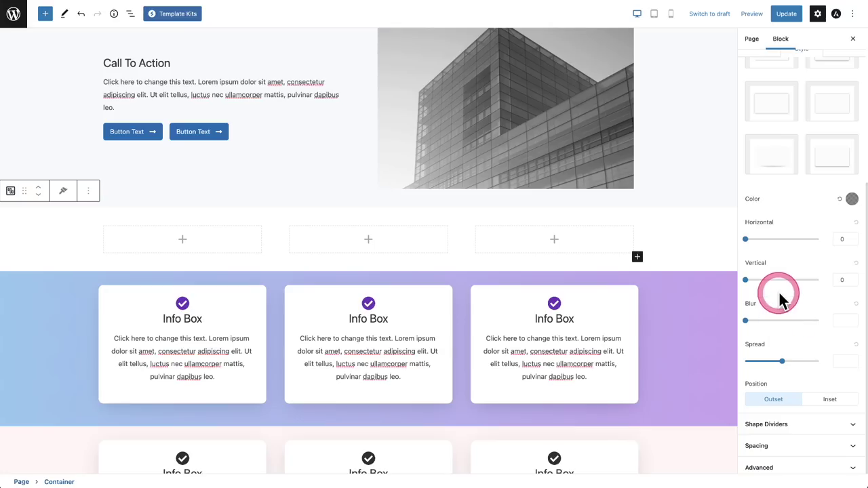
{"action": "scroll", "coordinate": [778, 291], "scroll_direction": "up", "scroll_amount": 10}
{"action": "left_click", "coordinate": [761, 121]}
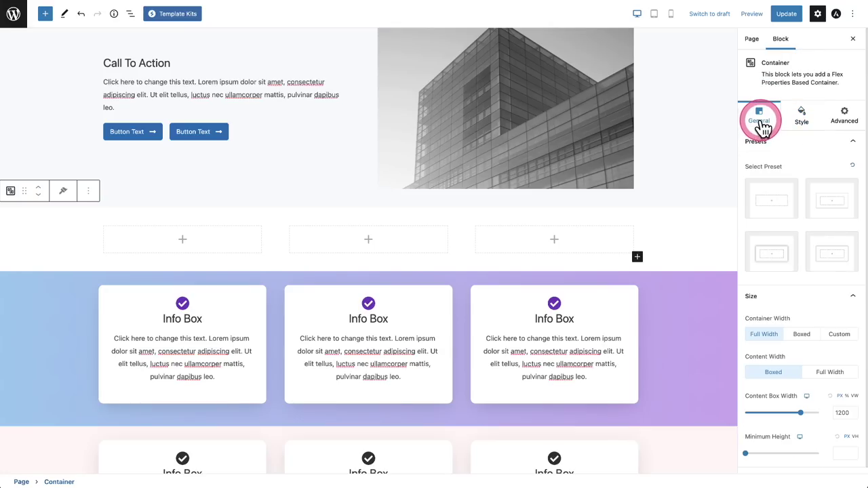
{"action": "scroll", "coordinate": [772, 134], "scroll_direction": "down", "scroll_amount": 1}
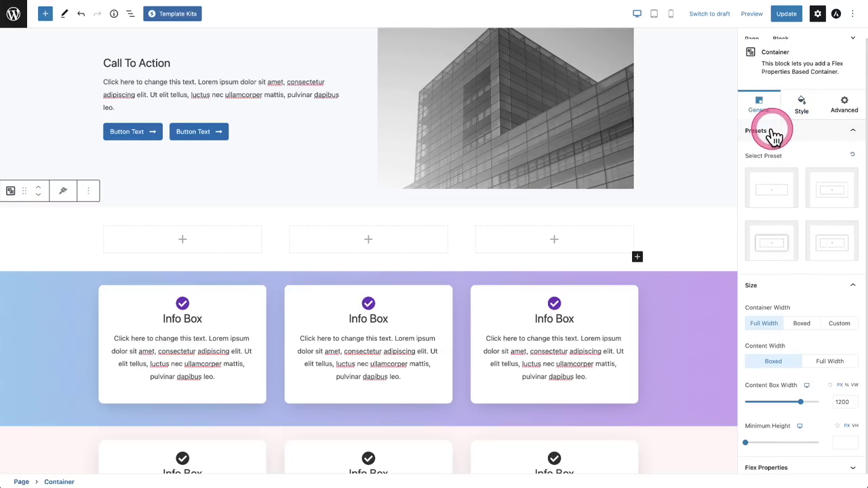
{"action": "left_click", "coordinate": [773, 468]}
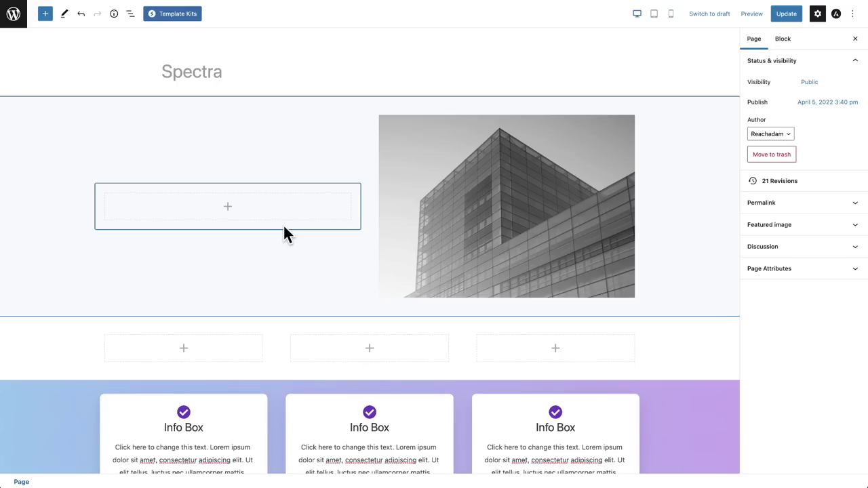
Add a Spectra Heading block to the empty container beside the building image.
{"action": "left_click", "coordinate": [230, 206]}
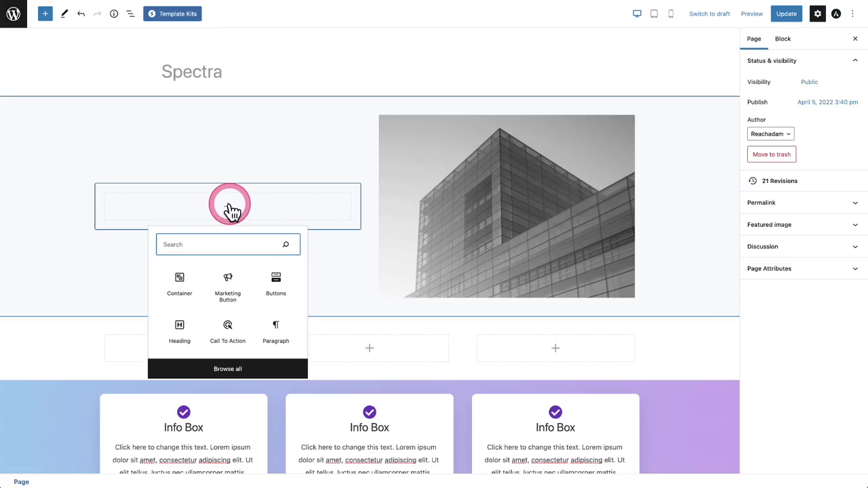
{"action": "left_click", "coordinate": [182, 326]}
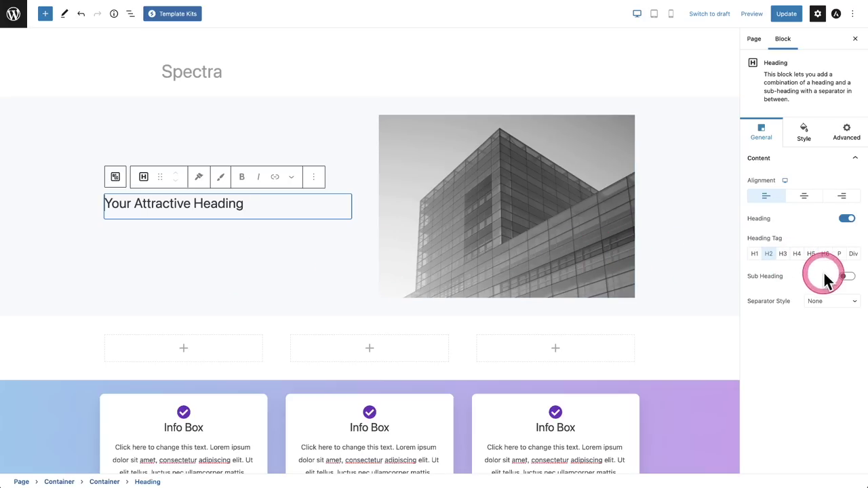
Try the sub heading and the Double separator style on the Heading block, and revert both settings.
{"action": "left_click", "coordinate": [847, 277]}
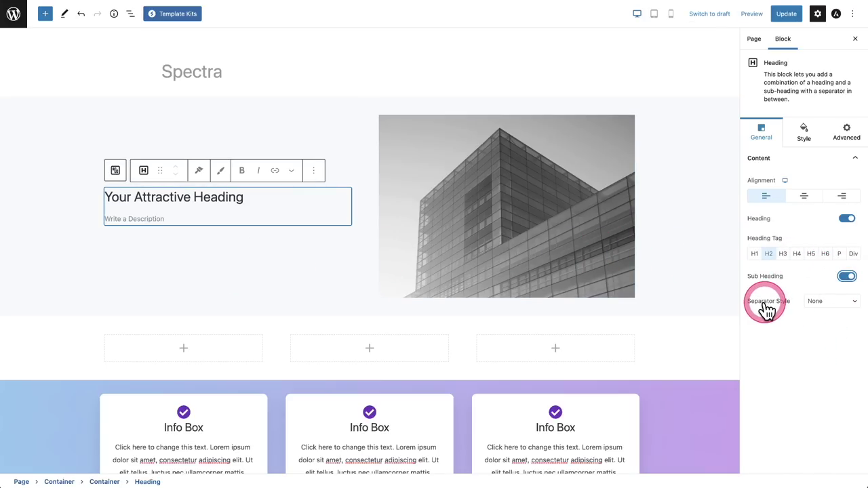
{"action": "left_click", "coordinate": [829, 302]}
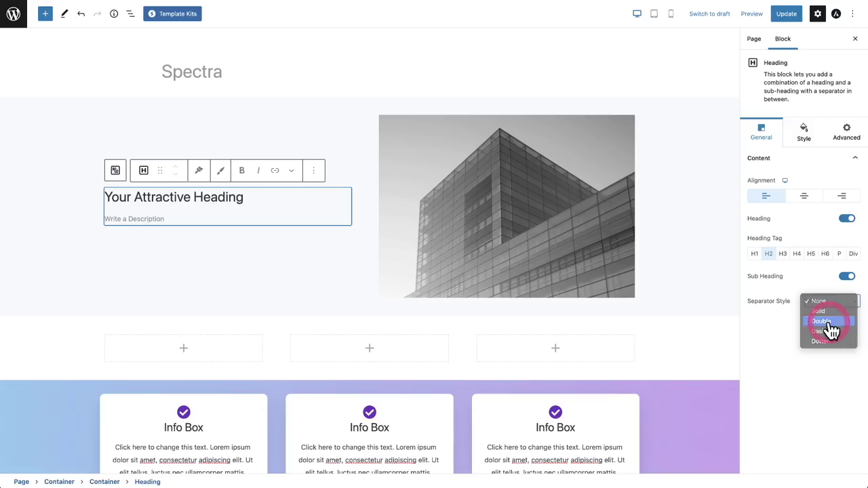
{"action": "left_click", "coordinate": [828, 322]}
{"action": "left_click", "coordinate": [829, 302]}
{"action": "left_click", "coordinate": [823, 289]}
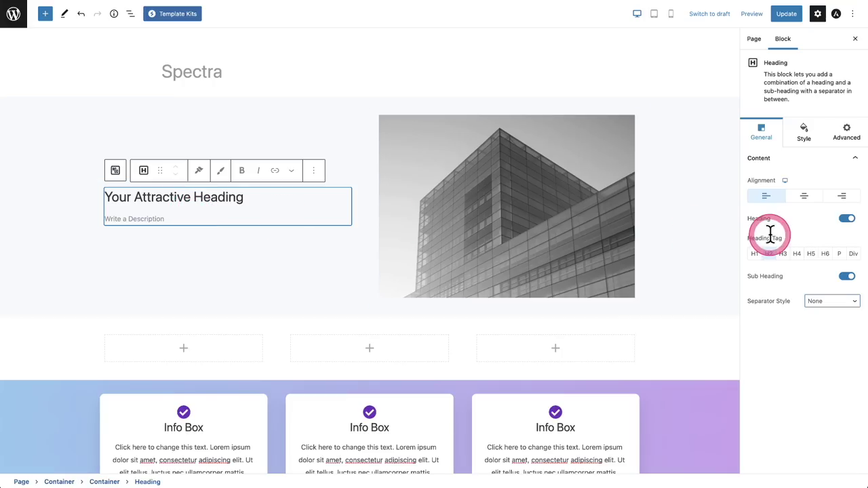
{"action": "left_click", "coordinate": [847, 276]}
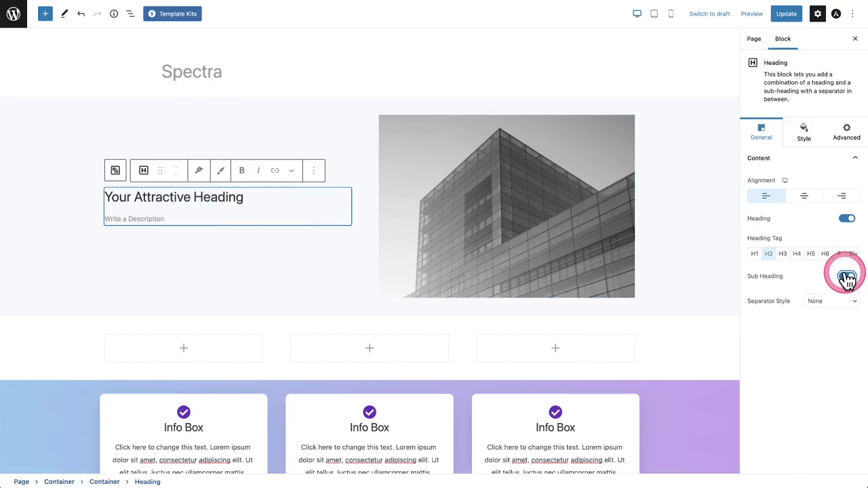
Set the Heading block's tag to P.
{"action": "left_click", "coordinate": [839, 257]}
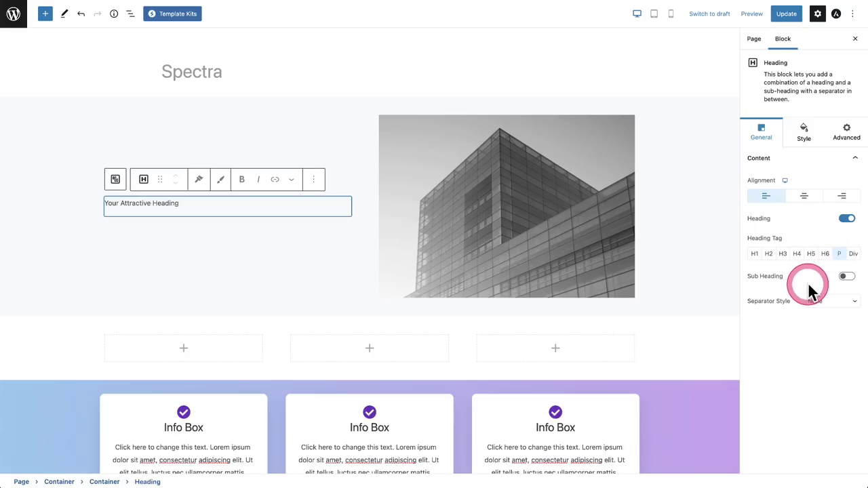
Set the heading's tag to H1 and highlight the word "Heading", with the block's Highlight style settings open.
{"action": "left_click", "coordinate": [755, 255]}
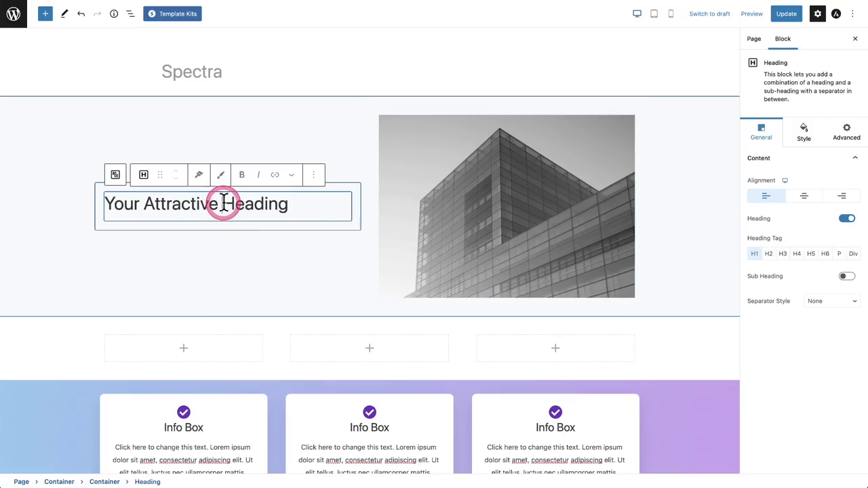
{"action": "left_click_drag", "start_coordinate": [223, 203], "coordinate": [293, 206]}
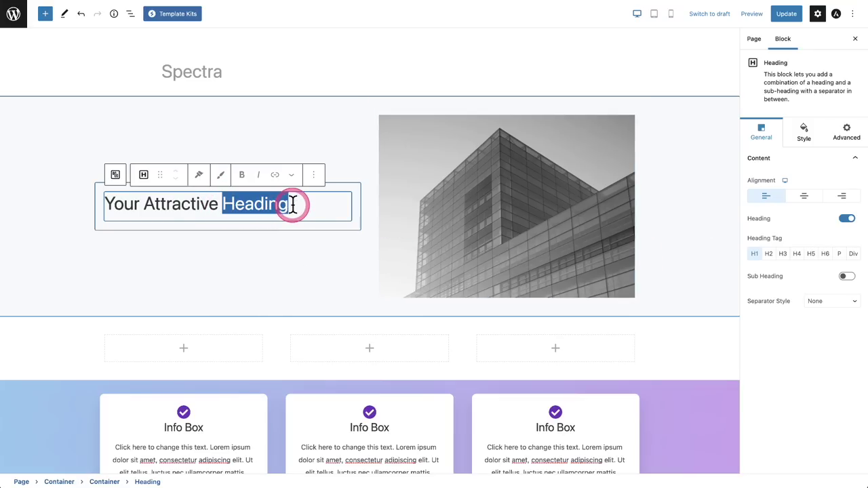
{"action": "left_click", "coordinate": [221, 177]}
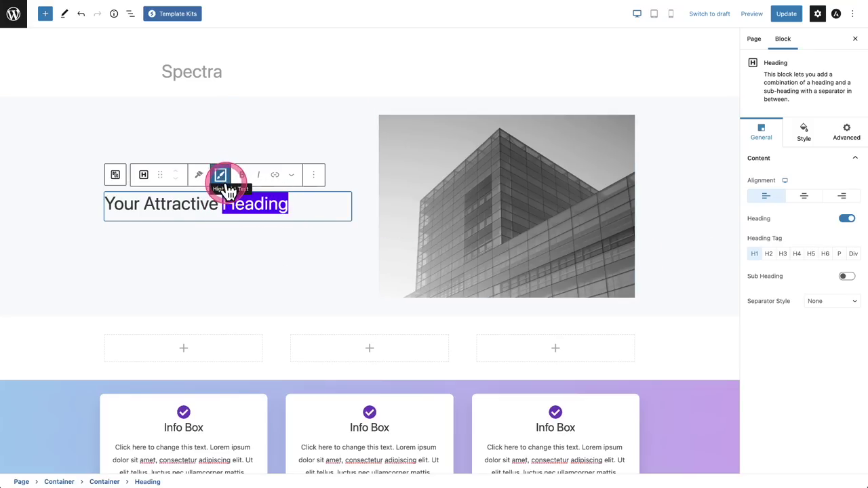
{"action": "left_click", "coordinate": [804, 132]}
{"action": "left_click", "coordinate": [786, 350]}
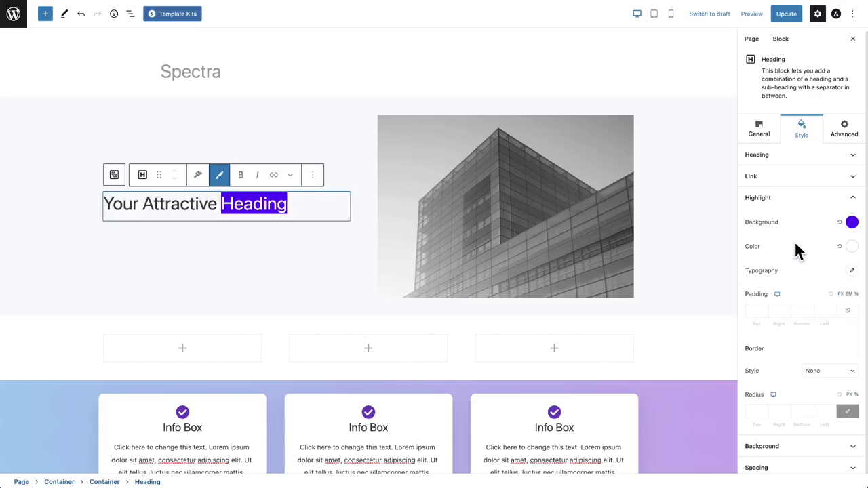
Extend the highlight to the entire text "Your Attractive Heading".
{"action": "left_click", "coordinate": [283, 207]}
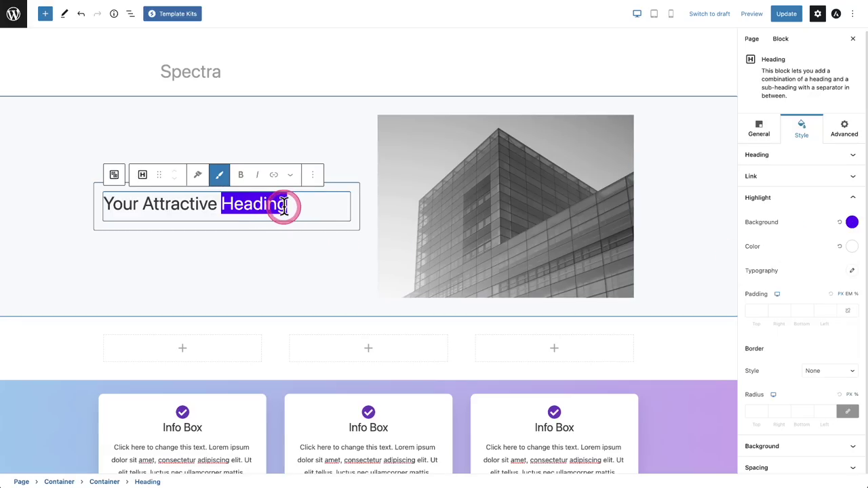
{"action": "left_click_drag", "start_coordinate": [282, 205], "coordinate": [80, 218]}
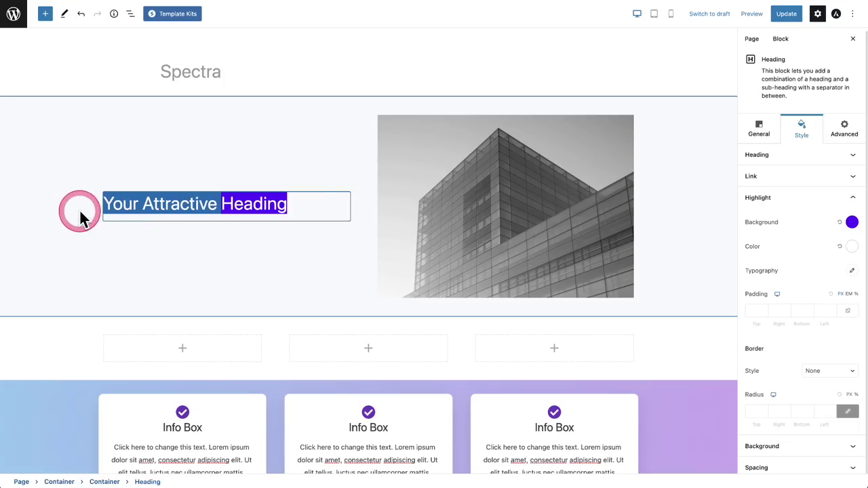
{"action": "left_click", "coordinate": [219, 175]}
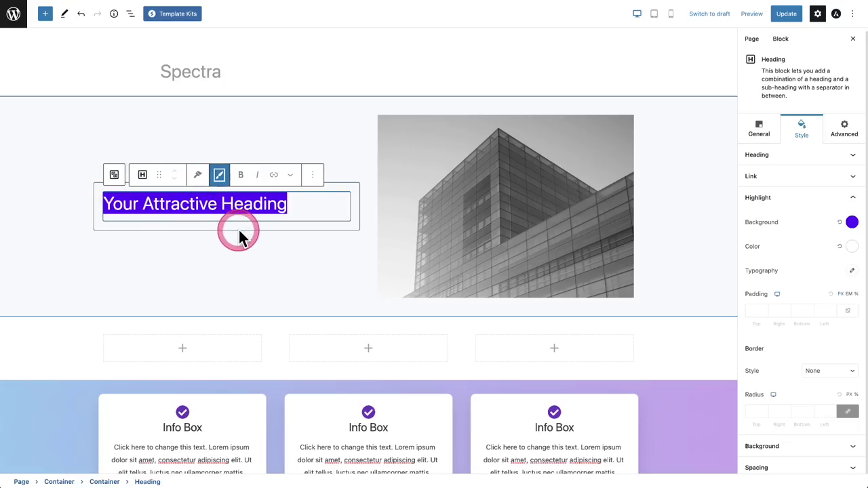
{"action": "left_click", "coordinate": [265, 230]}
Remove the Heading block and add a Call To Action block to the emptied container beside the building image.
{"action": "left_click", "coordinate": [312, 175]}
{"action": "left_click", "coordinate": [330, 402]}
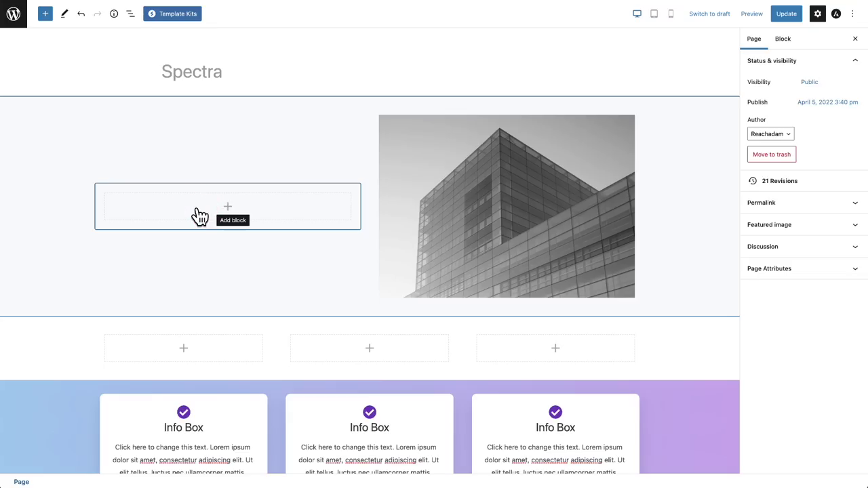
{"action": "left_click", "coordinate": [229, 208]}
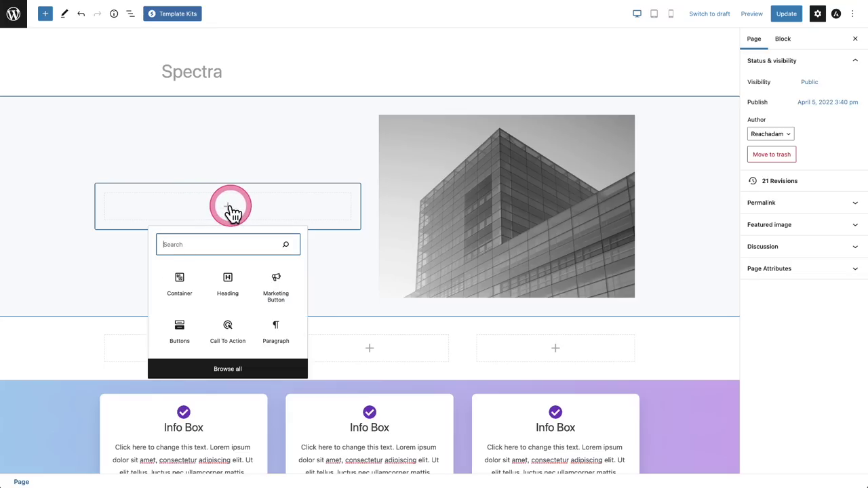
{"action": "type", "text": "cal"}
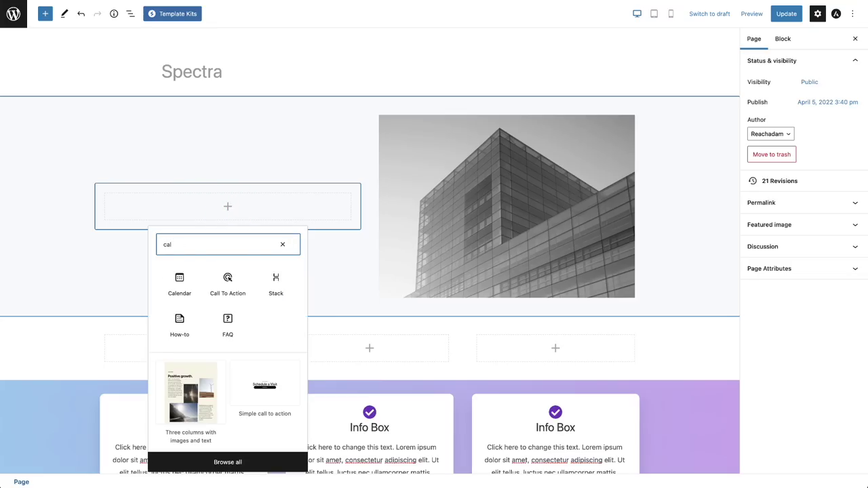
{"action": "left_click", "coordinate": [227, 283]}
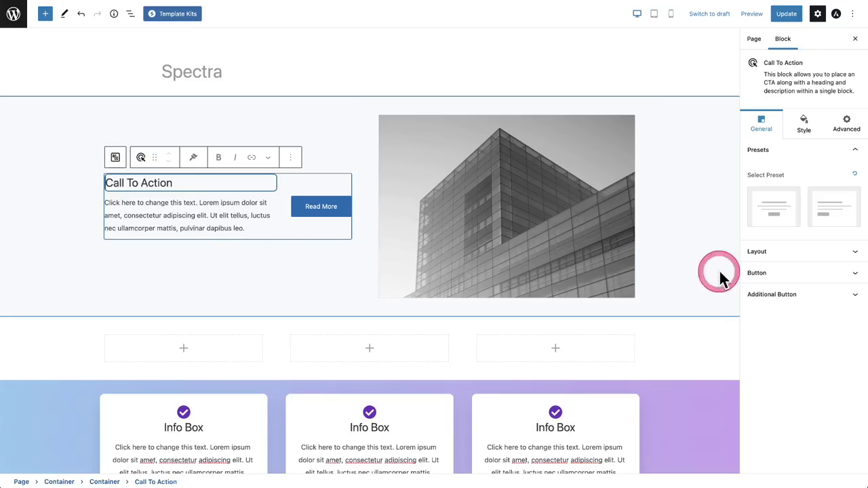
Apply the left-aligned preset to the Call To Action block and set its heading tag to H1.
{"action": "left_click", "coordinate": [772, 199]}
{"action": "left_click", "coordinate": [829, 210]}
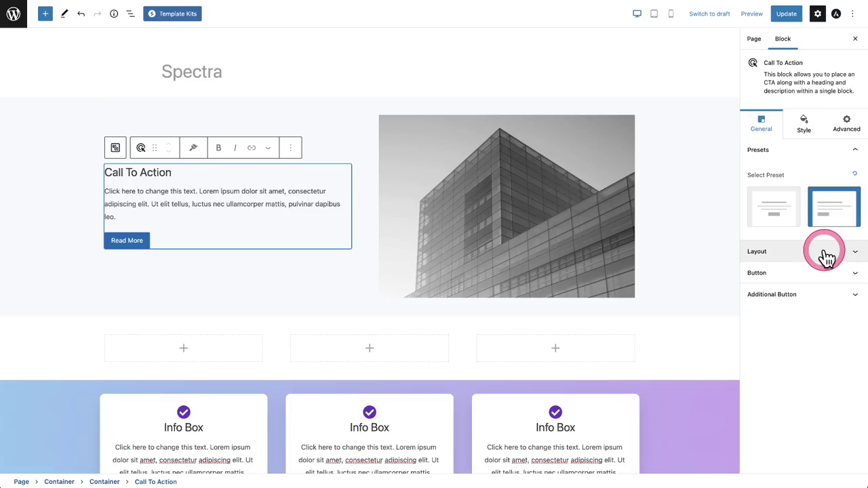
{"action": "left_click", "coordinate": [799, 252]}
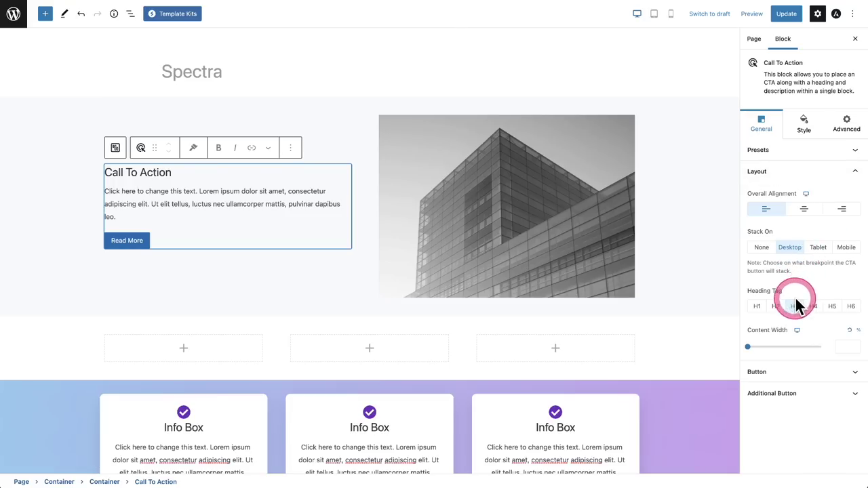
{"action": "left_click", "coordinate": [756, 309]}
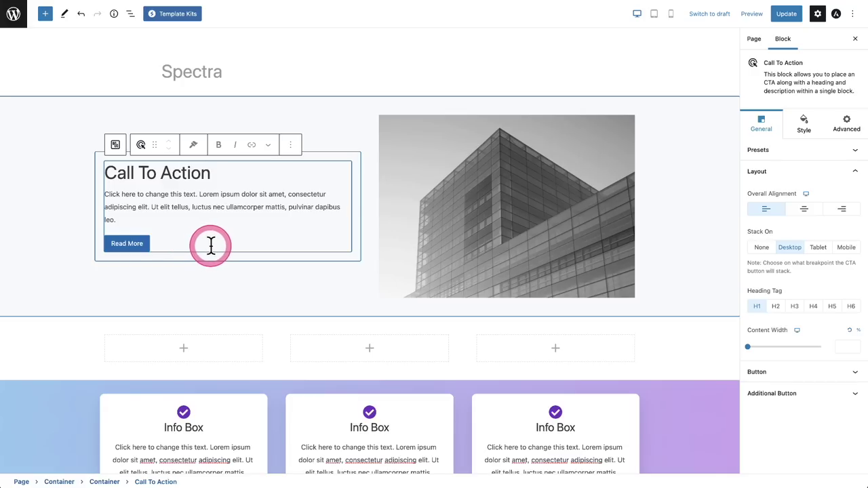
Apply the filled button preset with an arrow icon to the Call To Action's button.
{"action": "left_click", "coordinate": [793, 373]}
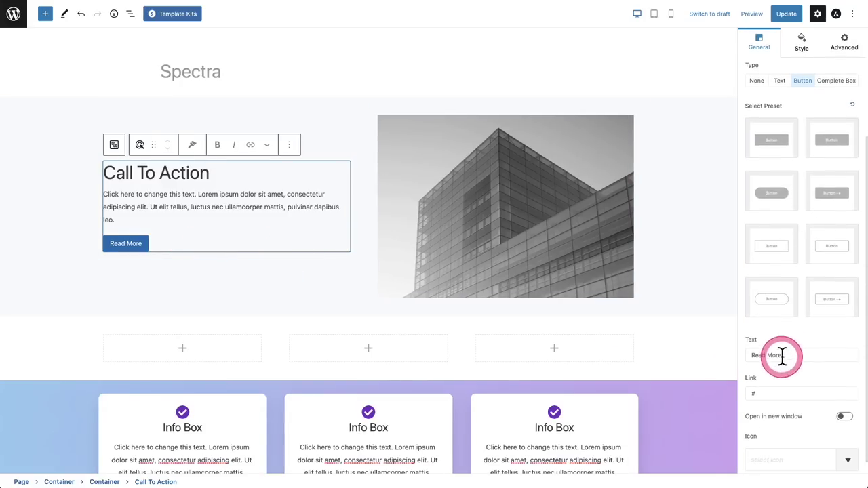
{"action": "left_click", "coordinate": [776, 195]}
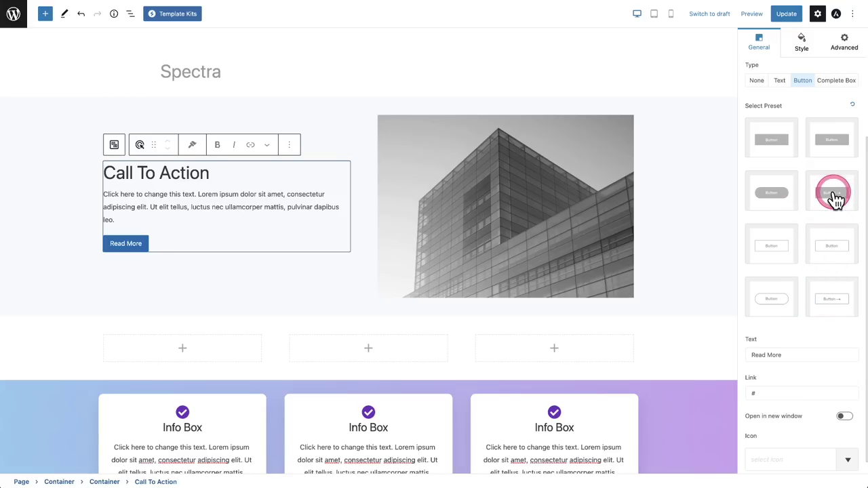
{"action": "left_click", "coordinate": [834, 196]}
{"action": "scroll", "coordinate": [805, 349], "scroll_direction": "down", "scroll_amount": 2}
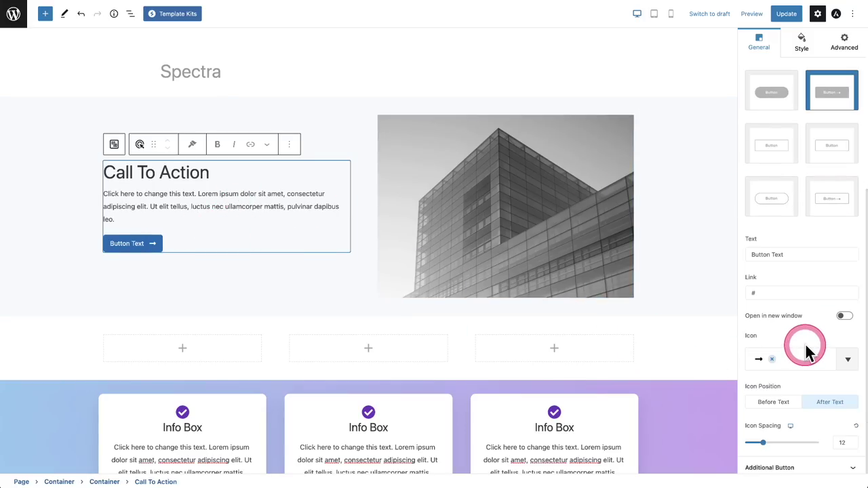
Enable the Call To Action's additional button and give it the outlined preset with an arrow icon.
{"action": "left_click", "coordinate": [809, 467]}
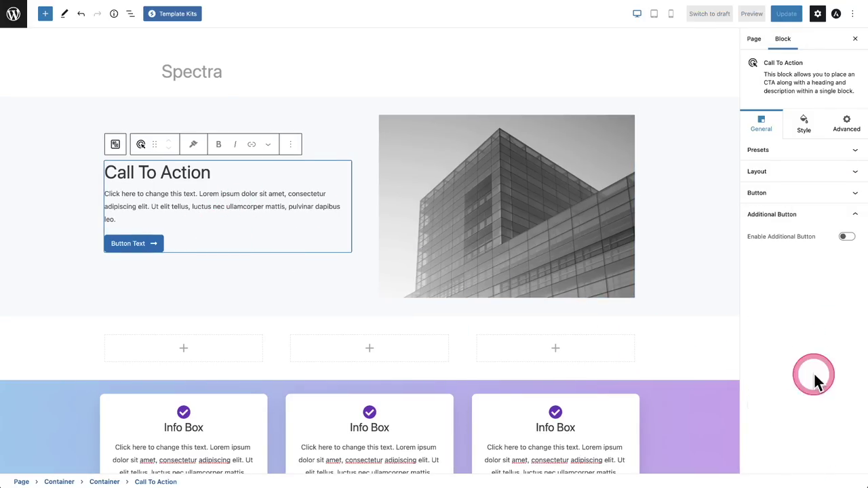
{"action": "left_click", "coordinate": [847, 242]}
{"action": "scroll", "coordinate": [832, 292], "scroll_direction": "down", "scroll_amount": 4}
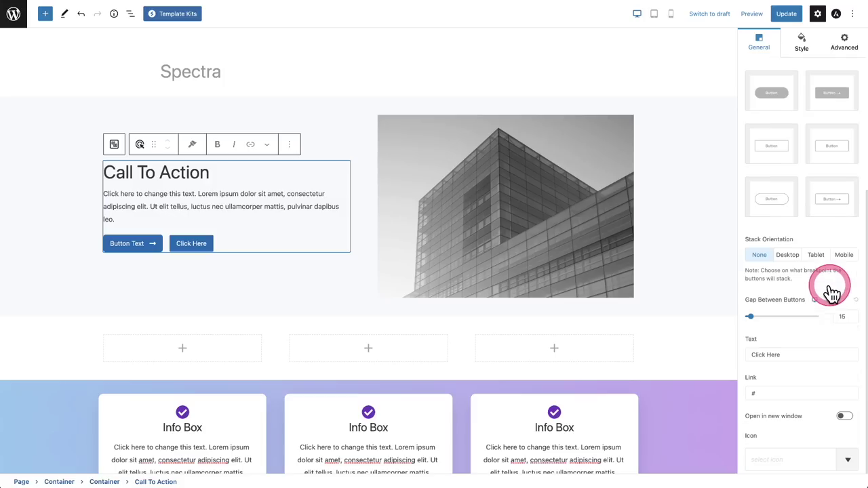
{"action": "left_click", "coordinate": [831, 202]}
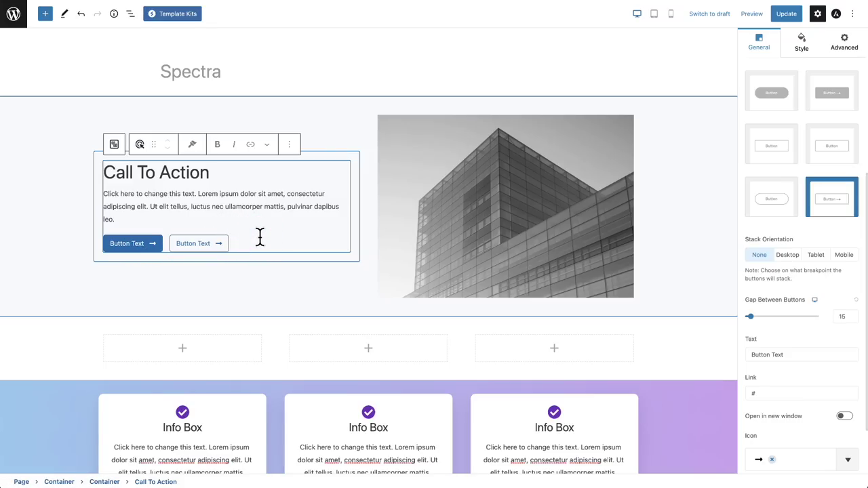
Examine the presets offered for the first Info Box in the gradient section and for the Call To Action block.
{"action": "scroll", "coordinate": [259, 236], "scroll_direction": "down", "scroll_amount": 5}
{"action": "left_click", "coordinate": [194, 229]}
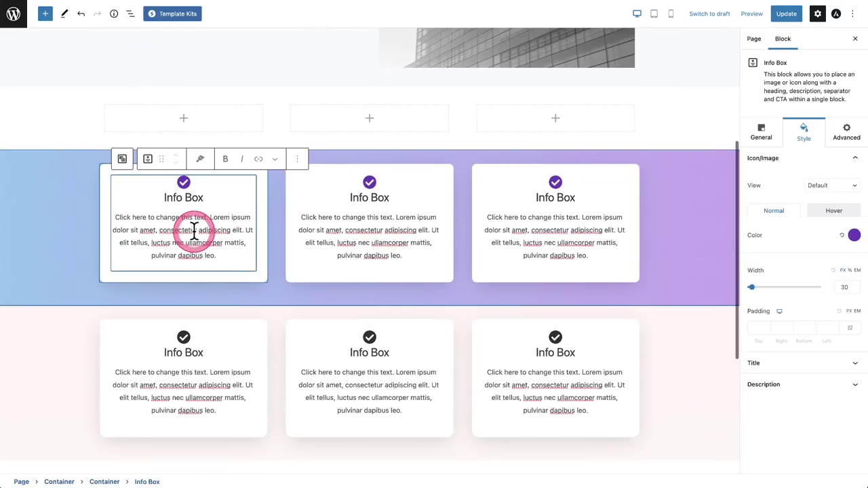
{"action": "left_click", "coordinate": [760, 134]}
{"action": "left_click", "coordinate": [820, 266]}
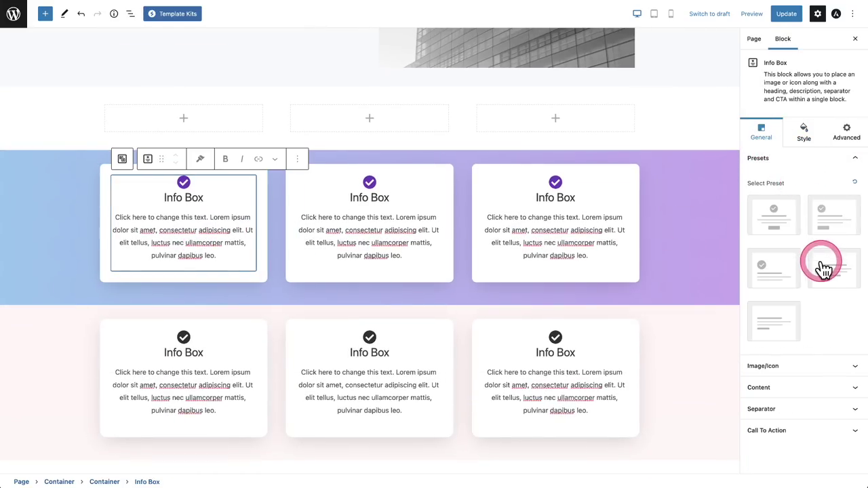
{"action": "left_click", "coordinate": [777, 269]}
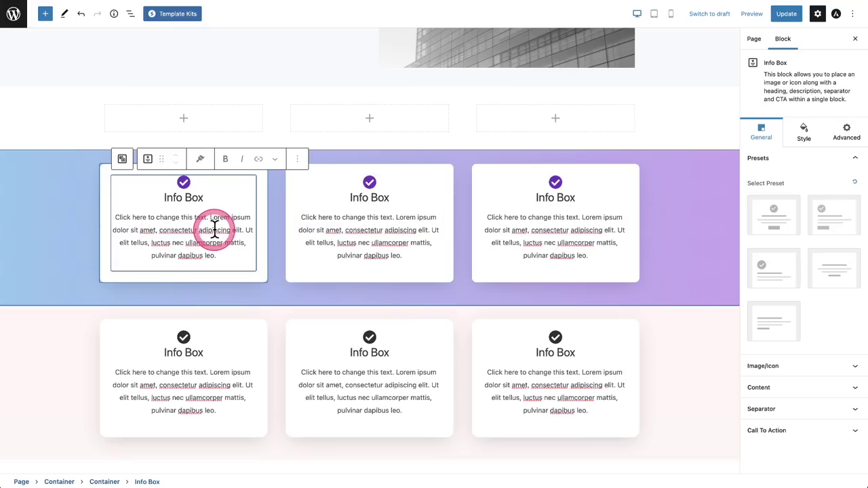
{"action": "scroll", "coordinate": [213, 228], "scroll_direction": "up", "scroll_amount": 3}
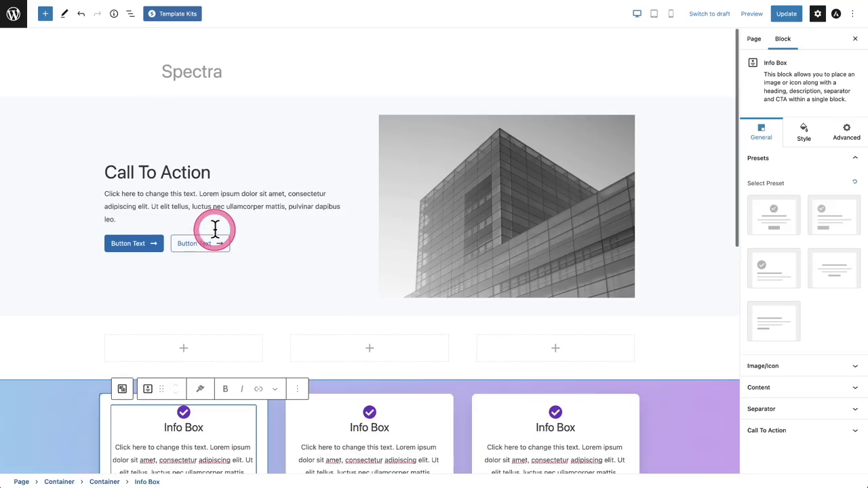
{"action": "left_click", "coordinate": [223, 199]}
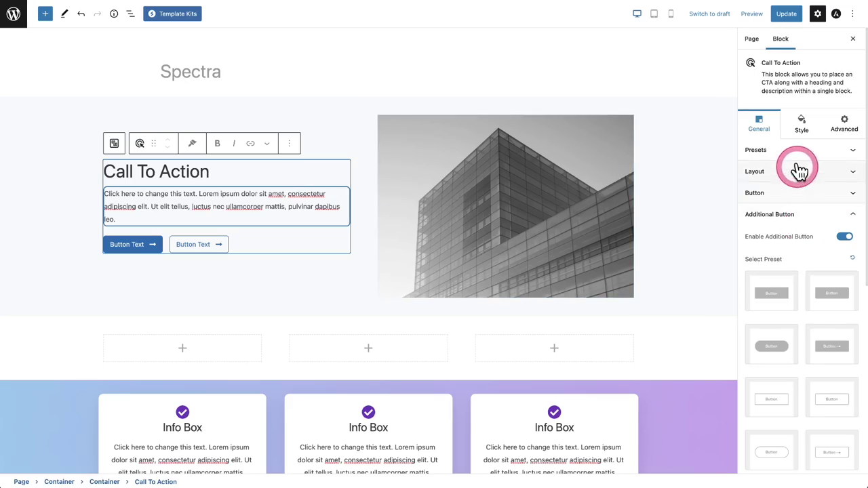
{"action": "left_click", "coordinate": [794, 153]}
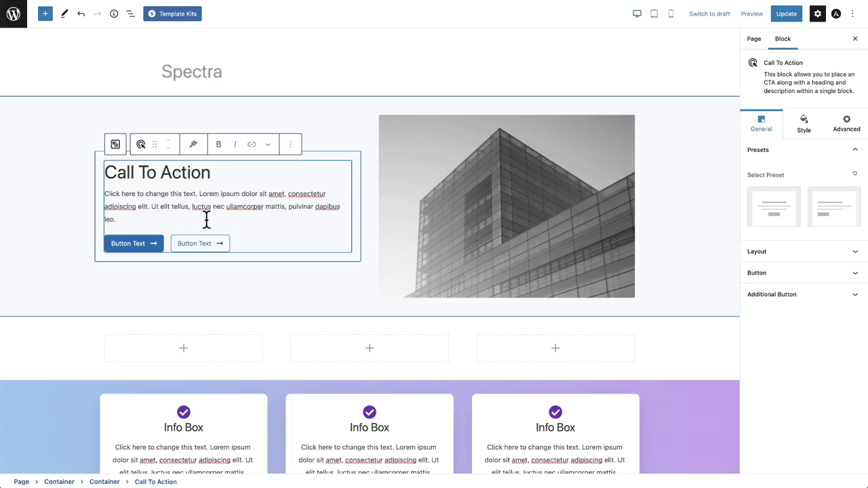
Add a Marketing Button block to the first container of the empty two-column row below the info boxes.
{"action": "scroll", "coordinate": [238, 247], "scroll_direction": "down", "scroll_amount": 2}
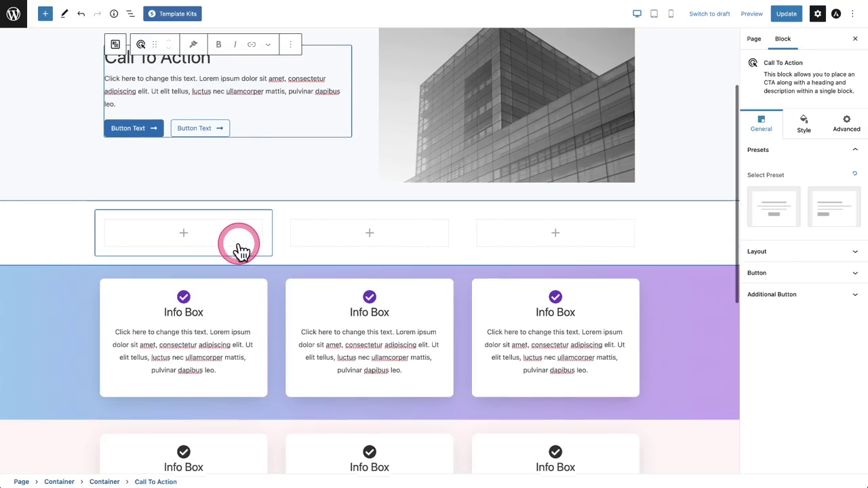
{"action": "scroll", "coordinate": [238, 250], "scroll_direction": "up", "scroll_amount": 2}
{"action": "scroll", "coordinate": [252, 219], "scroll_direction": "down", "scroll_amount": 5}
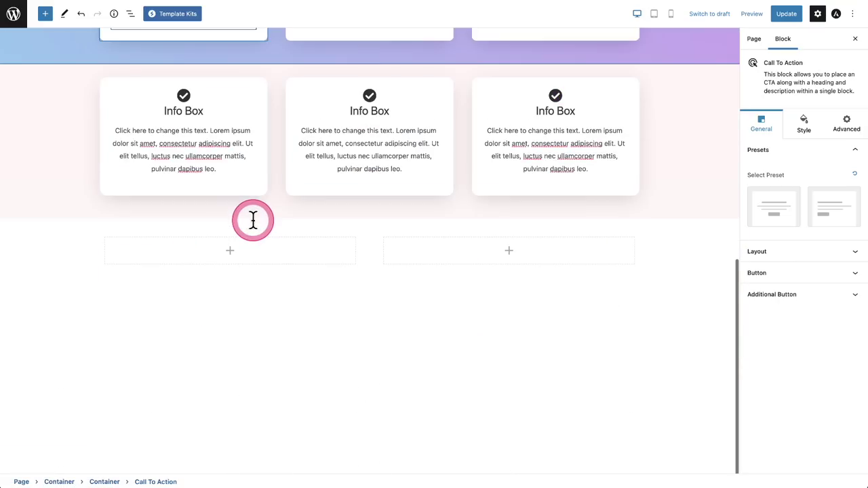
{"action": "left_click", "coordinate": [230, 251]}
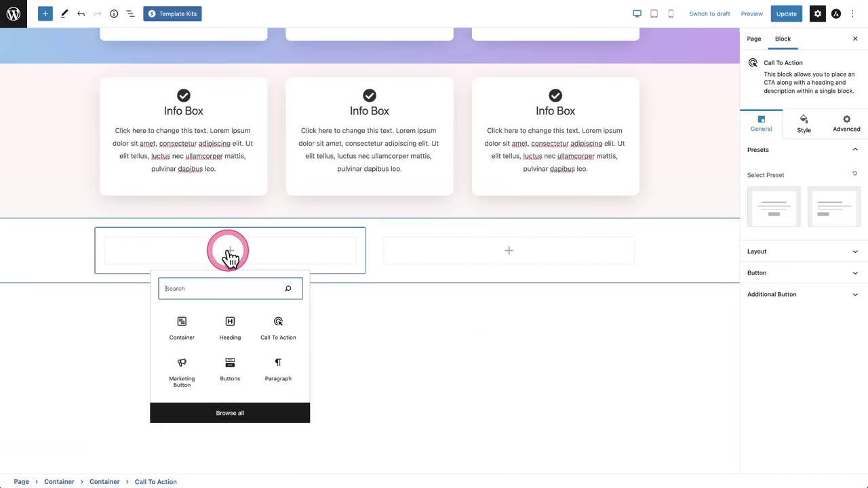
{"action": "type", "text": "mar"}
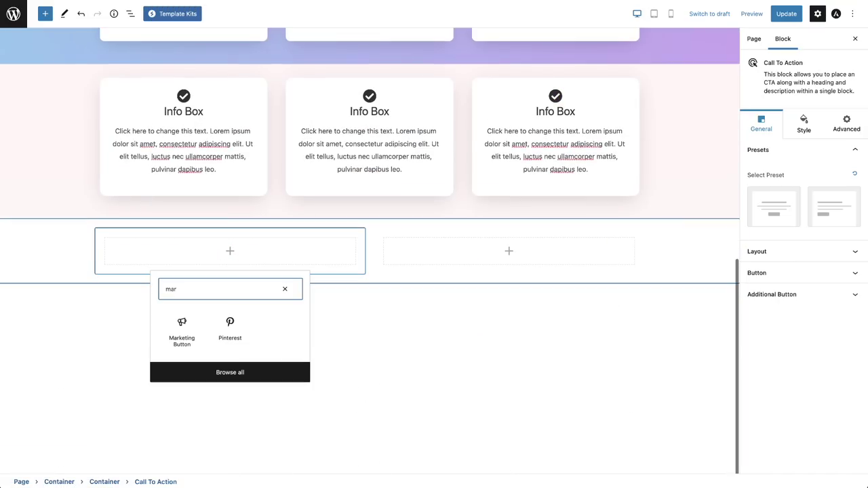
{"action": "left_click", "coordinate": [165, 324]}
{"action": "left_click", "coordinate": [182, 335]}
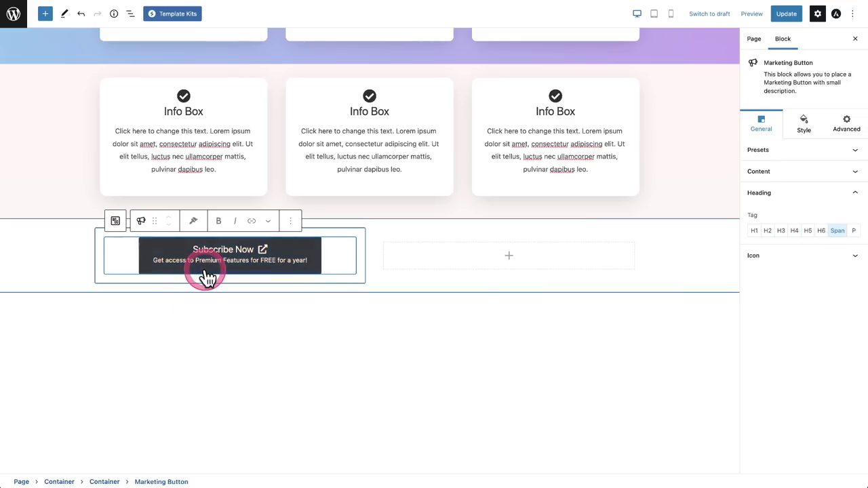
Try several presets on the Marketing Button, including the outlined and gradient pill styles, and select the plain square-cornered preset.
{"action": "left_click", "coordinate": [775, 149]}
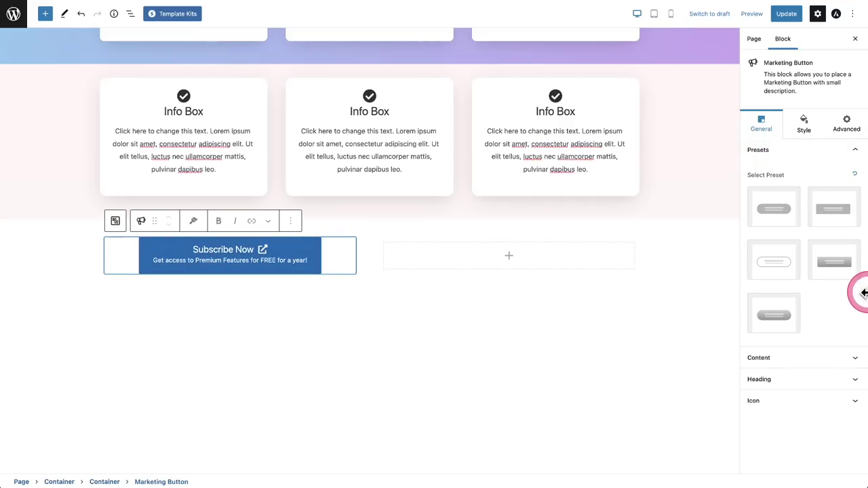
{"action": "left_click", "coordinate": [828, 266]}
{"action": "left_click", "coordinate": [775, 260]}
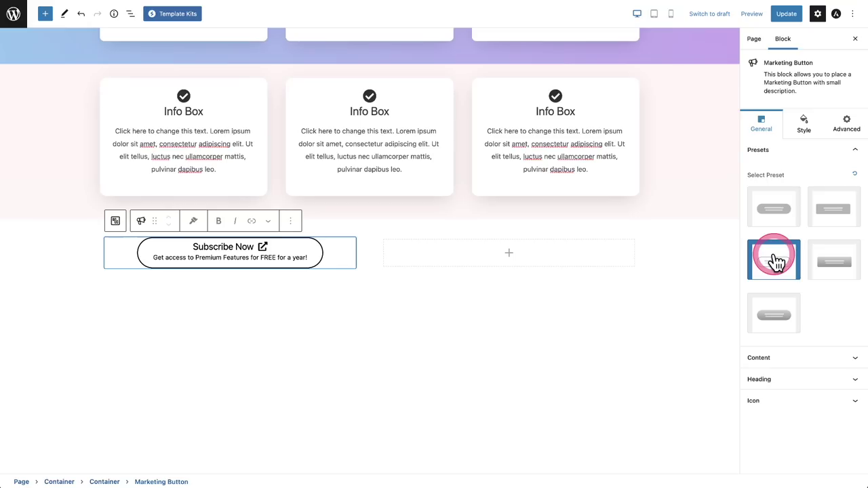
{"action": "left_click", "coordinate": [773, 307]}
{"action": "left_click", "coordinate": [785, 218]}
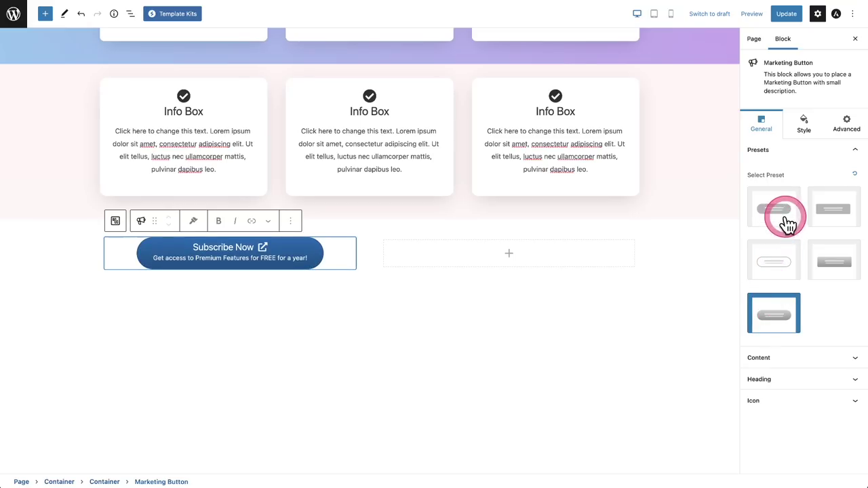
{"action": "left_click", "coordinate": [834, 211]}
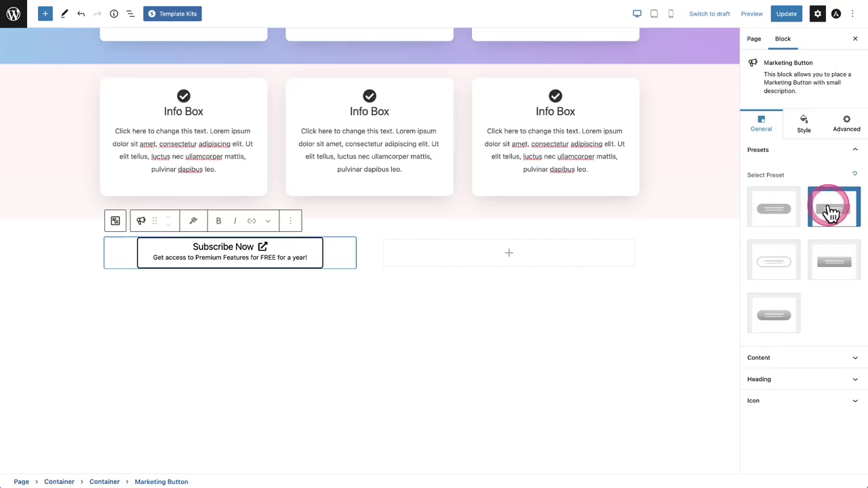
Examine the container presets offered for the light pink info box section and compare them with the sections above.
{"action": "scroll", "coordinate": [627, 350], "scroll_direction": "up", "scroll_amount": 2}
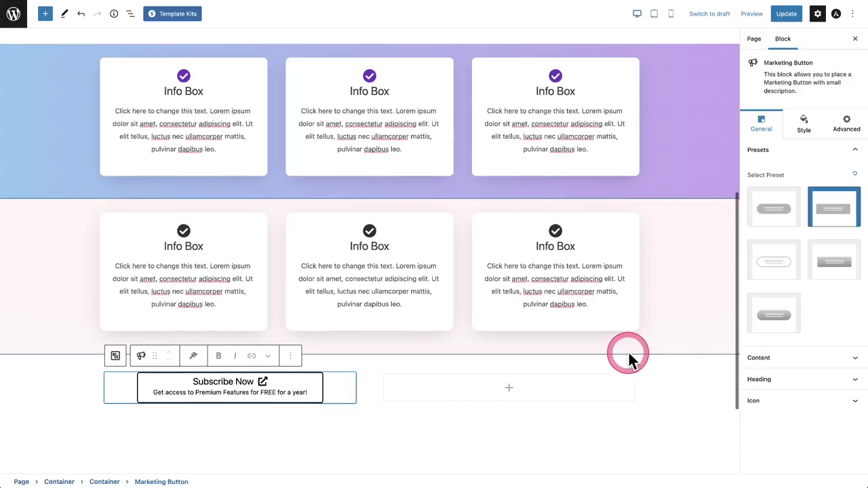
{"action": "left_click", "coordinate": [700, 246]}
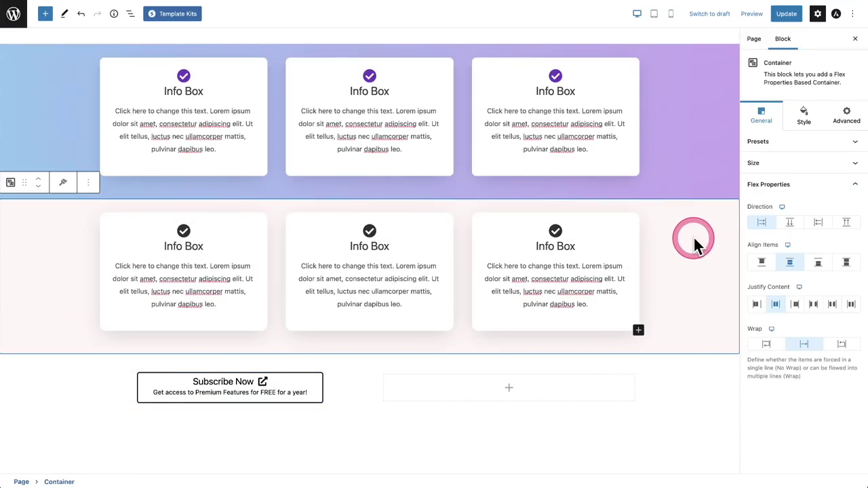
{"action": "left_click", "coordinate": [766, 151]}
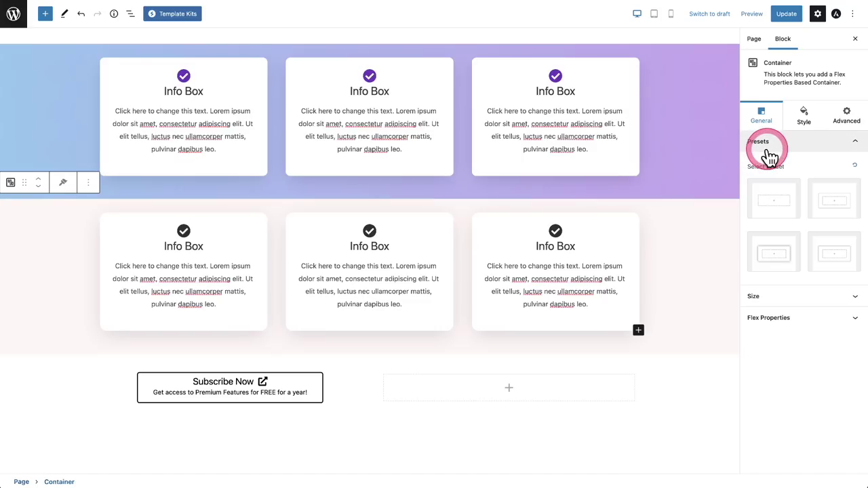
{"action": "left_click", "coordinate": [781, 196]}
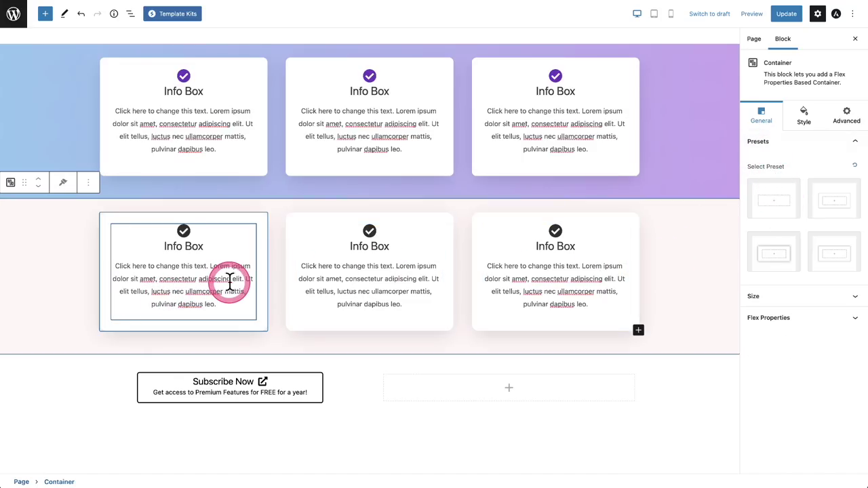
{"action": "scroll", "coordinate": [229, 282], "scroll_direction": "up", "scroll_amount": 5}
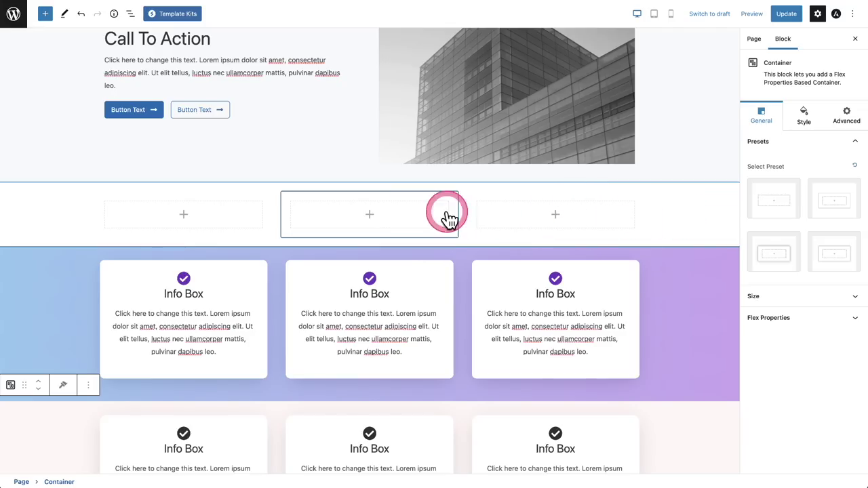
{"action": "scroll", "coordinate": [460, 216], "scroll_direction": "down", "scroll_amount": 4}
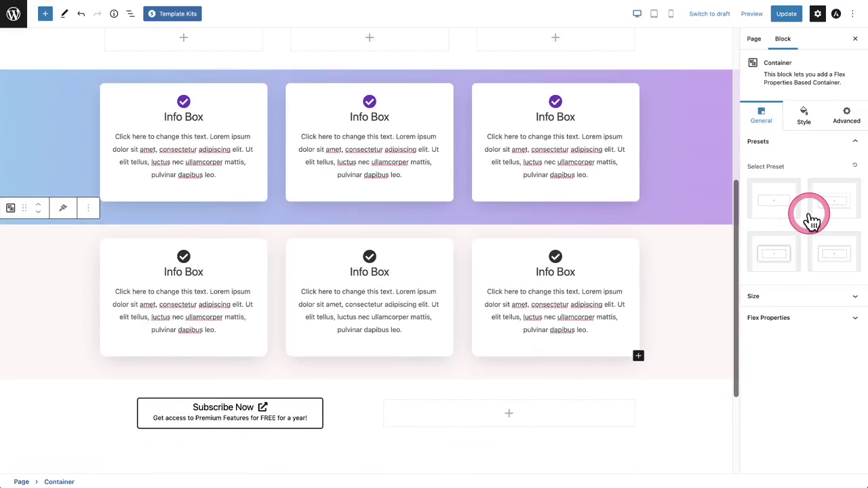
{"action": "scroll", "coordinate": [691, 237], "scroll_direction": "up", "scroll_amount": 4}
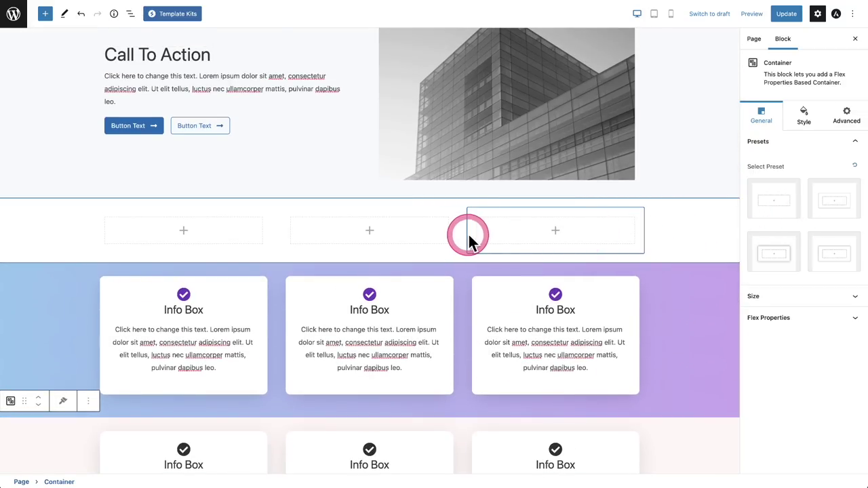
Try the strong-shadow card preset on the empty three-column container and settle on the fourth preset with lightly shadowed cards.
{"action": "left_click", "coordinate": [695, 225]}
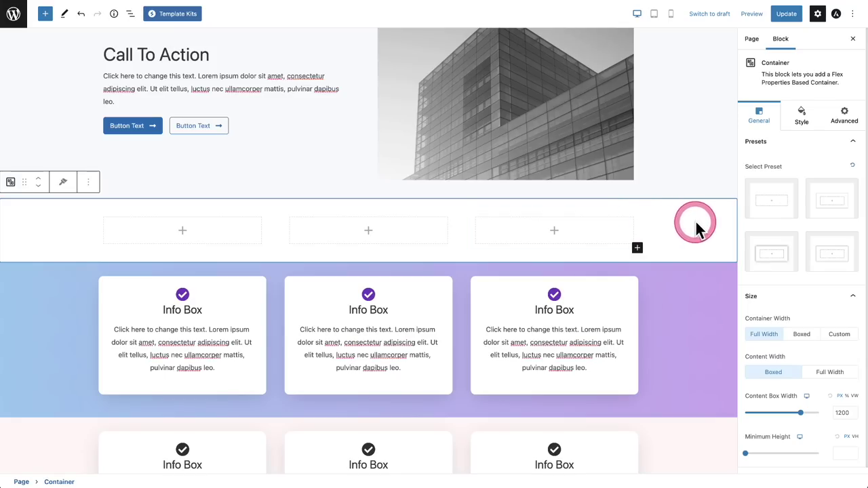
{"action": "left_click", "coordinate": [780, 251]}
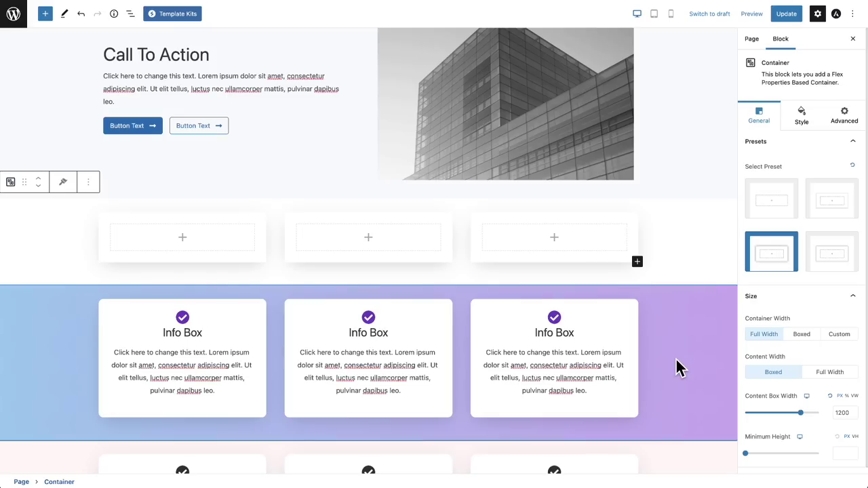
{"action": "left_click", "coordinate": [834, 264]}
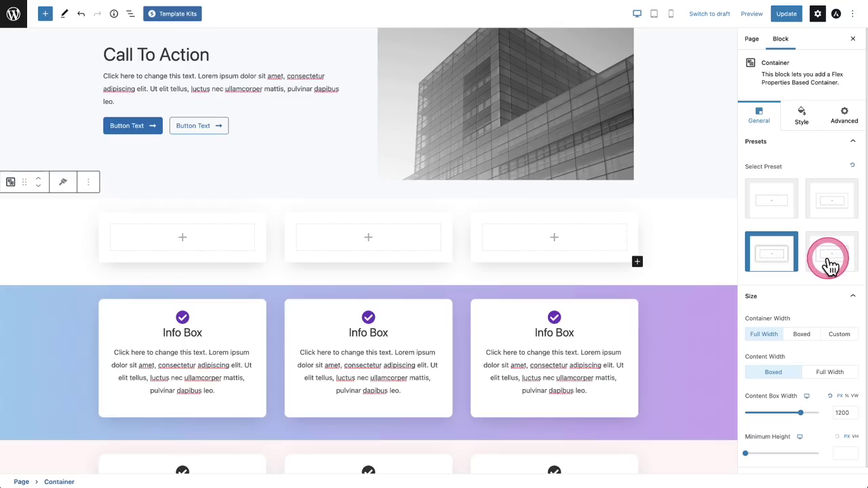
Give the three-column container a solid, mostly transparent pale pink background, #F0D1D129.
{"action": "left_click", "coordinate": [802, 113]}
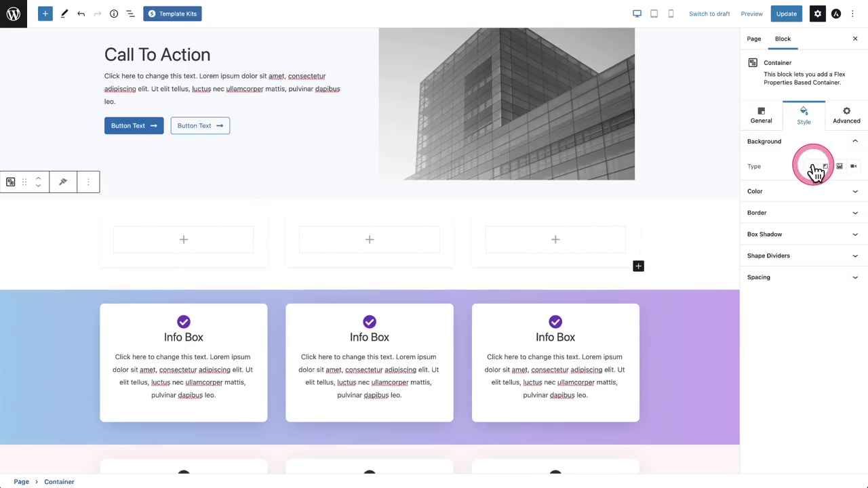
{"action": "left_click", "coordinate": [811, 168]}
{"action": "left_click", "coordinate": [853, 192]}
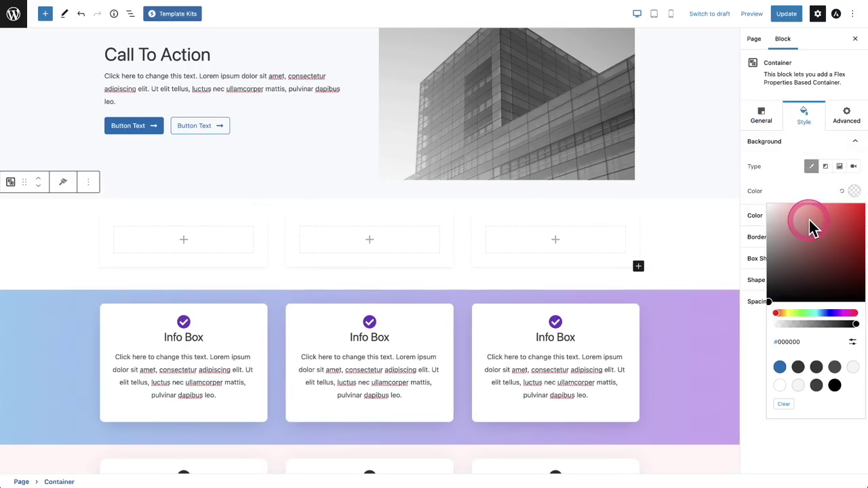
{"action": "left_click_drag", "start_coordinate": [808, 217], "coordinate": [784, 212]}
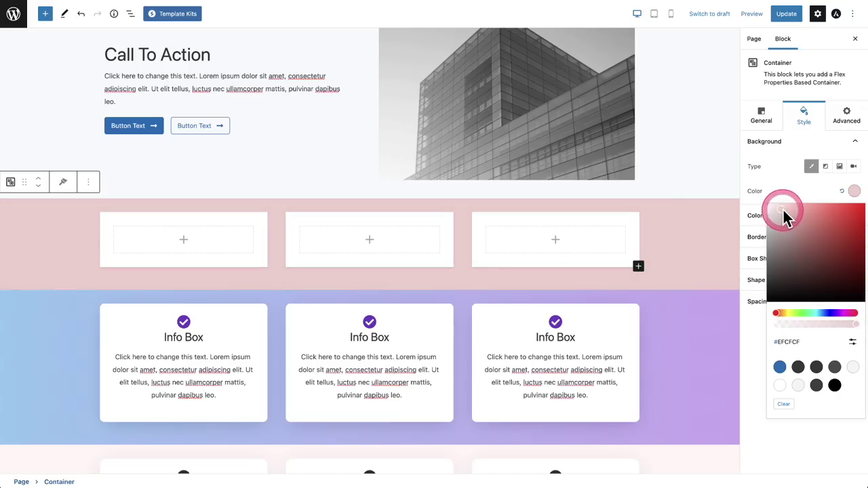
{"action": "left_click_drag", "start_coordinate": [833, 323], "coordinate": [789, 322]}
{"action": "left_click", "coordinate": [471, 280]}
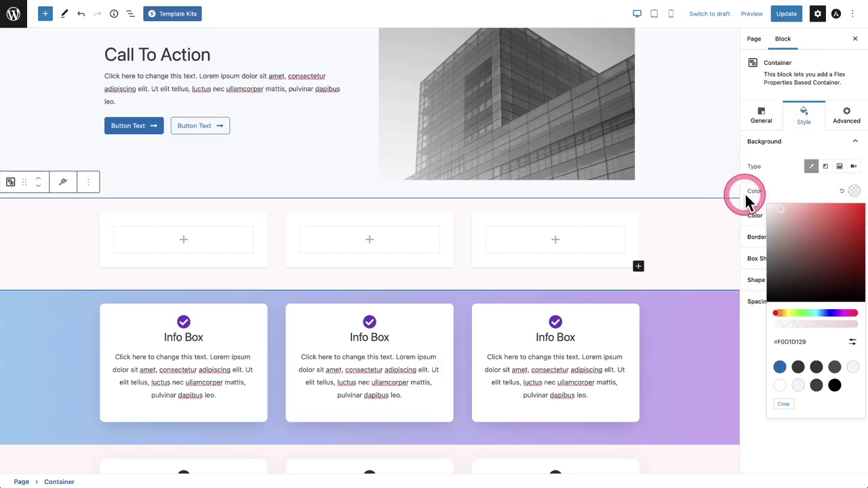
{"action": "left_click", "coordinate": [784, 188]}
Examine the box shadow presets and settings for the third inner container of the empty three-column row.
{"action": "left_click", "coordinate": [590, 222]}
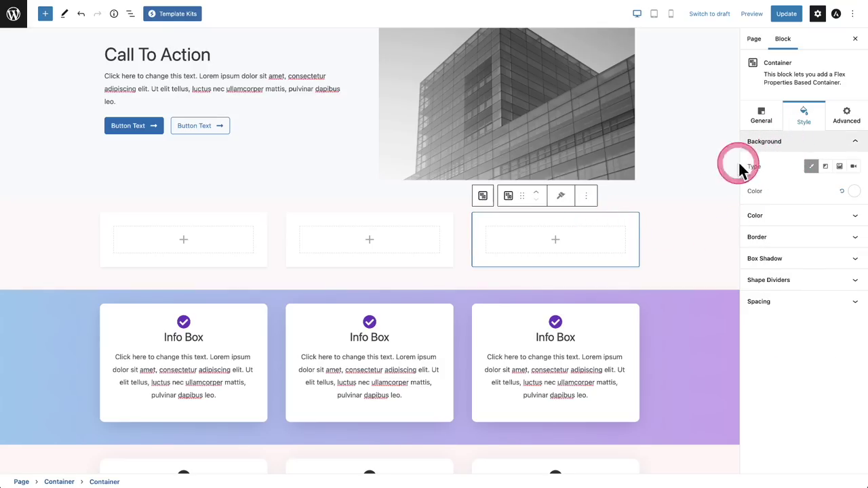
{"action": "left_click", "coordinate": [800, 261]}
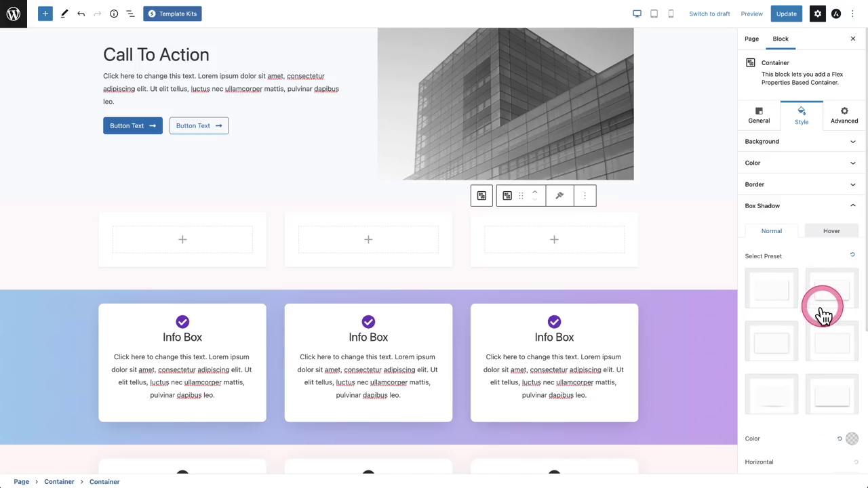
{"action": "scroll", "coordinate": [816, 318], "scroll_direction": "down", "scroll_amount": 2}
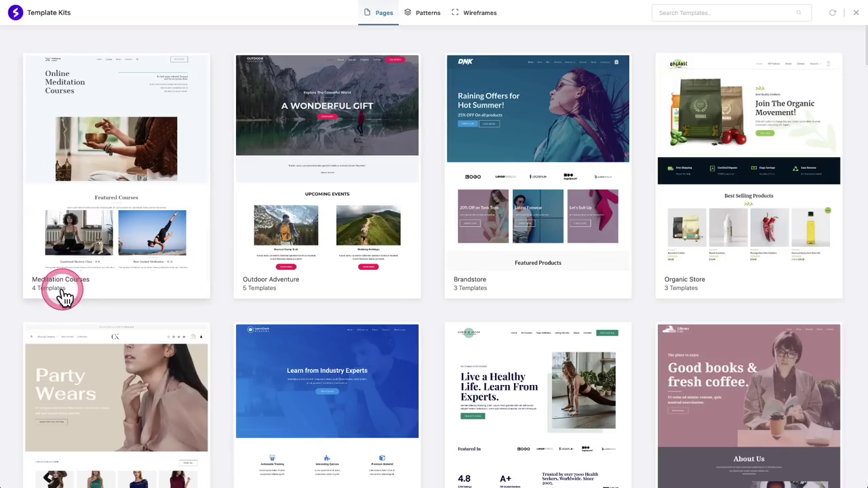
Browse the page templates in Template Kits and open the Local Business kit.
{"action": "scroll", "coordinate": [170, 207], "scroll_direction": "down", "scroll_amount": 6}
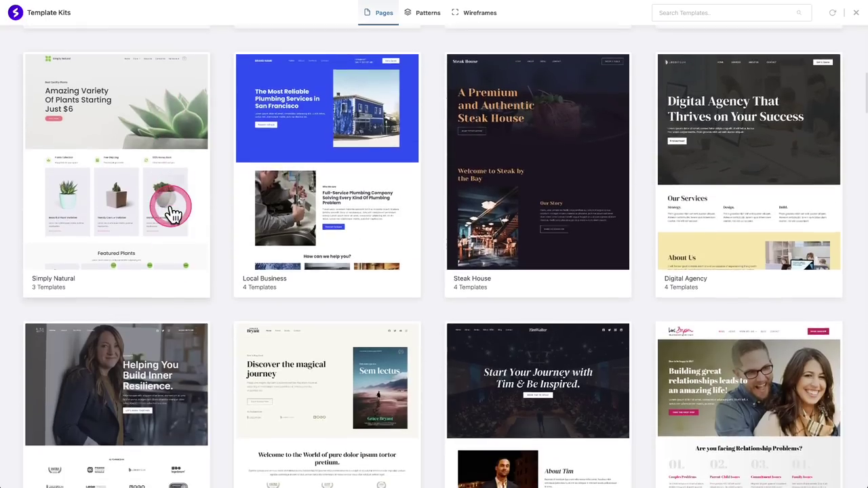
{"action": "scroll", "coordinate": [183, 211], "scroll_direction": "up", "scroll_amount": 2}
{"action": "scroll", "coordinate": [188, 211], "scroll_direction": "down", "scroll_amount": 1}
{"action": "left_click", "coordinate": [323, 269]}
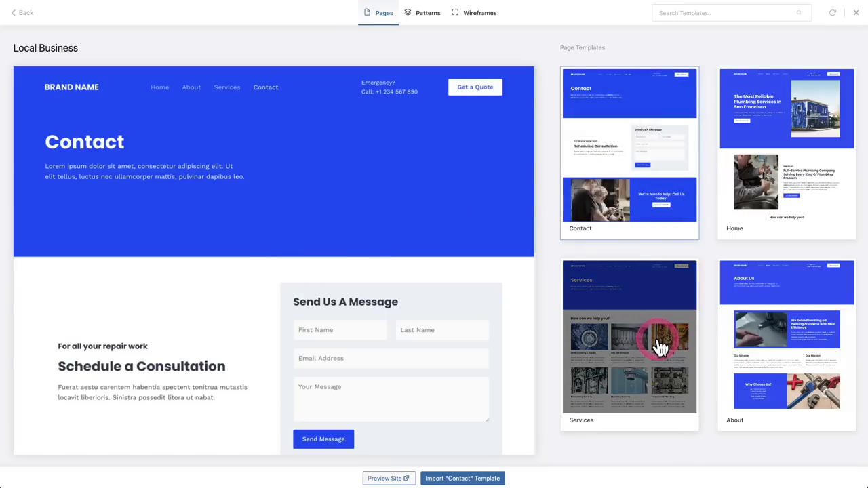
Preview the Local Business kit's About and Home page templates, looking through the full Home page.
{"action": "left_click", "coordinate": [738, 345]}
{"action": "left_click", "coordinate": [800, 161]}
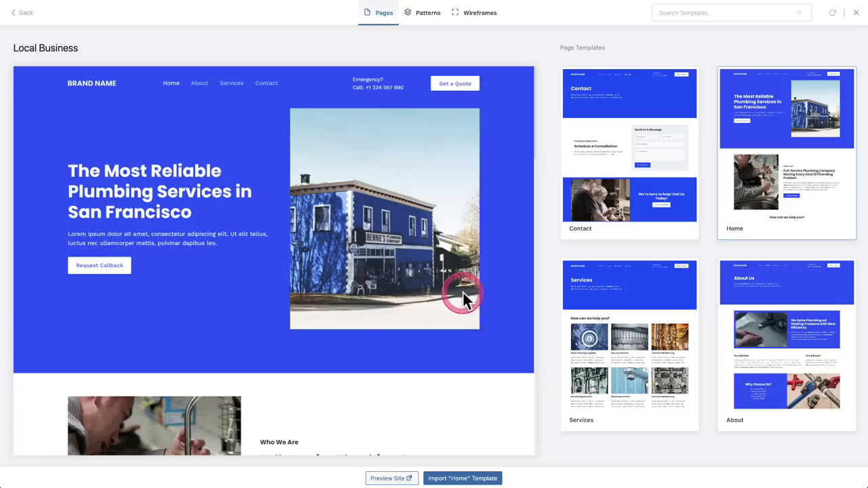
{"action": "scroll", "coordinate": [462, 291], "scroll_direction": "down", "scroll_amount": 15}
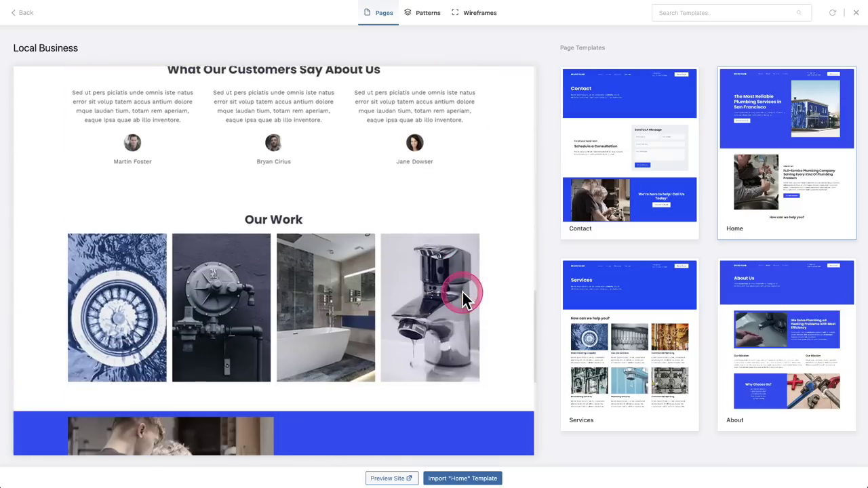
{"action": "scroll", "coordinate": [462, 290], "scroll_direction": "up", "scroll_amount": 15}
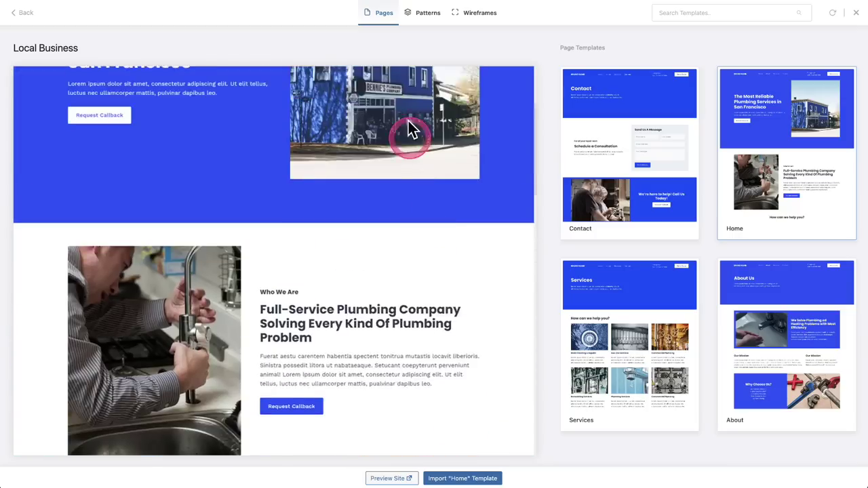
View the Patterns and Wireframes collections in Template Kits, and return to the page templates.
{"action": "left_click", "coordinate": [426, 21]}
{"action": "left_click", "coordinate": [479, 22]}
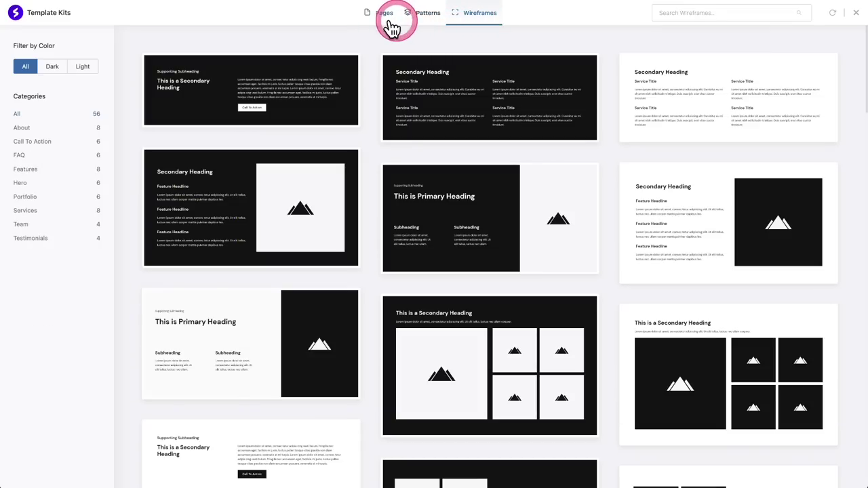
{"action": "left_click", "coordinate": [372, 20]}
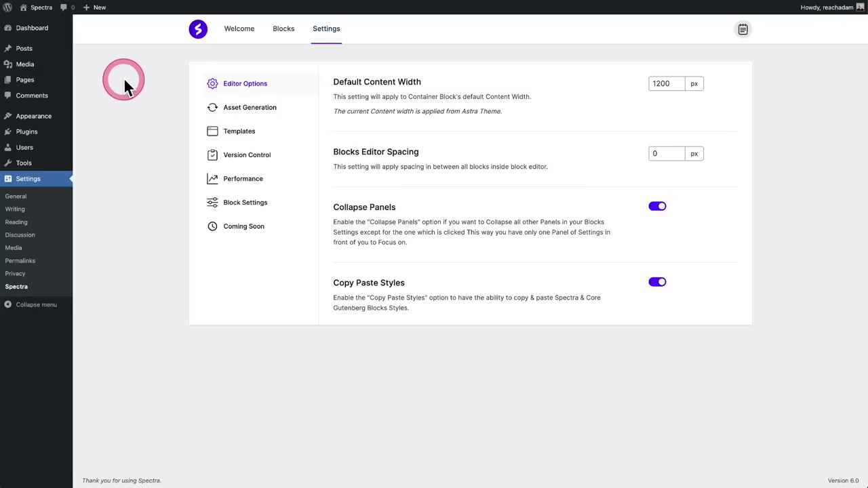
Turn off the Enable Templates Button option in the Templates section of the Spectra settings.
{"action": "left_click", "coordinate": [241, 134]}
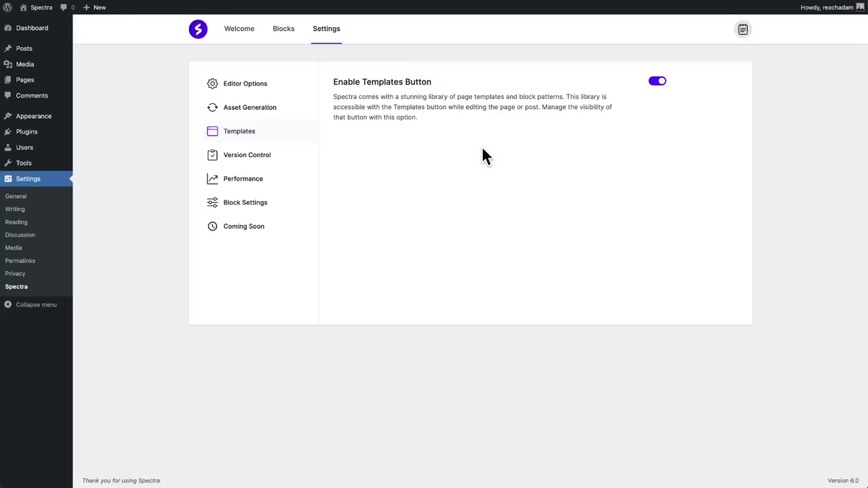
{"action": "left_click", "coordinate": [658, 81]}
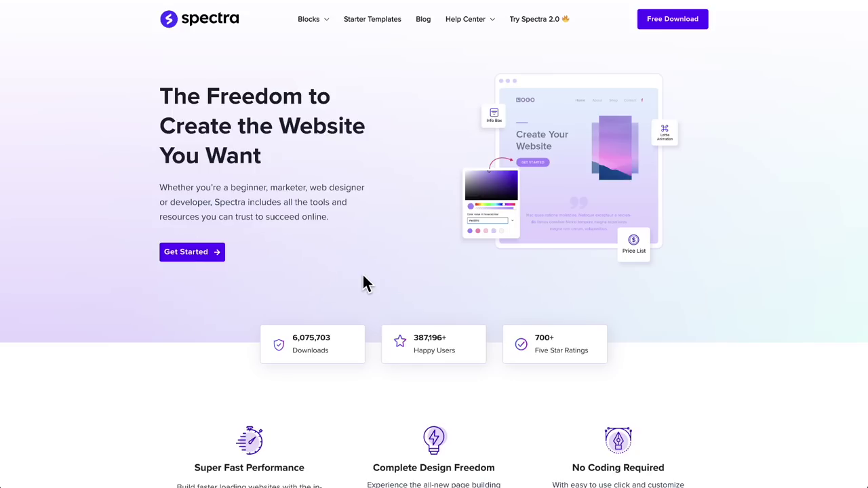
Read the Super Fast Performance feature description on the Spectra website's home page.
{"action": "scroll", "coordinate": [362, 284], "scroll_direction": "down", "scroll_amount": 3}
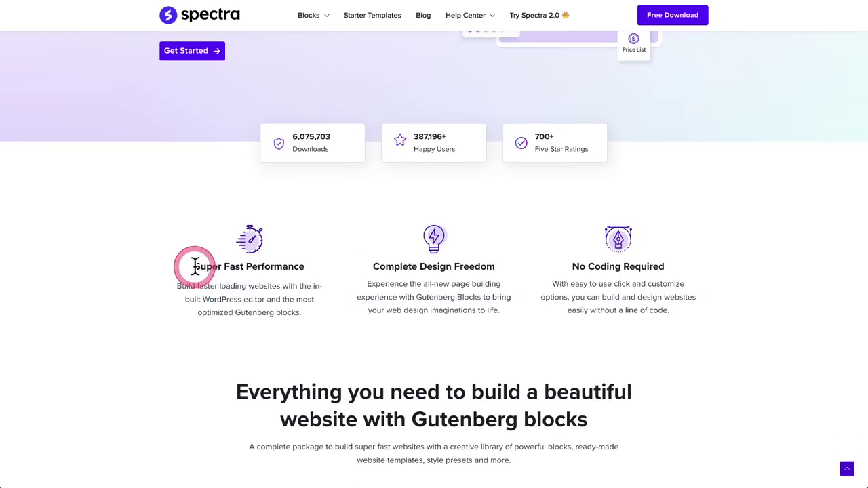
{"action": "left_click_drag", "start_coordinate": [194, 265], "coordinate": [304, 324]}
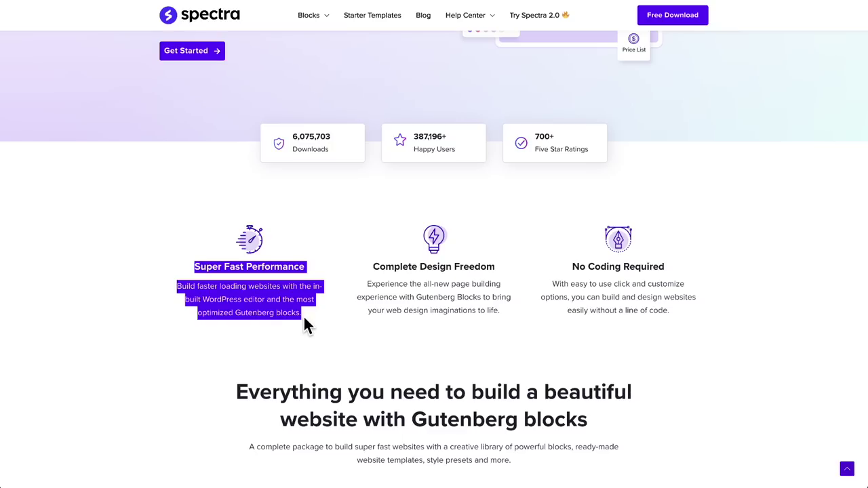
{"action": "left_click", "coordinate": [304, 323]}
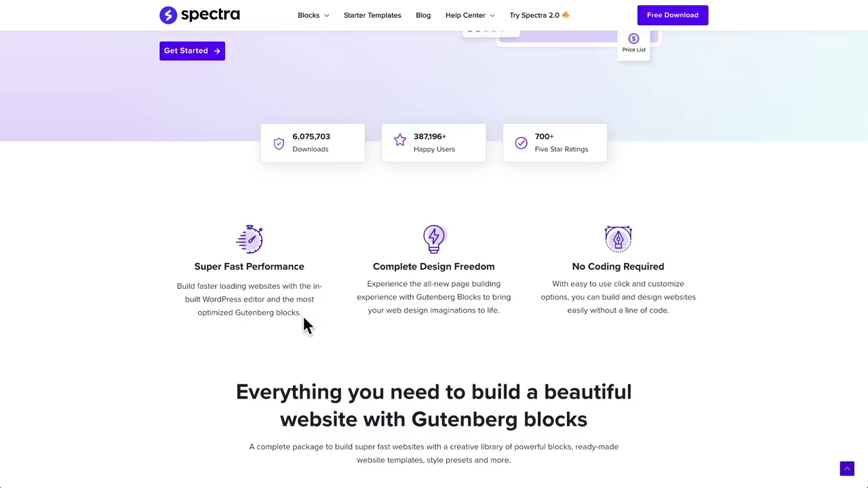